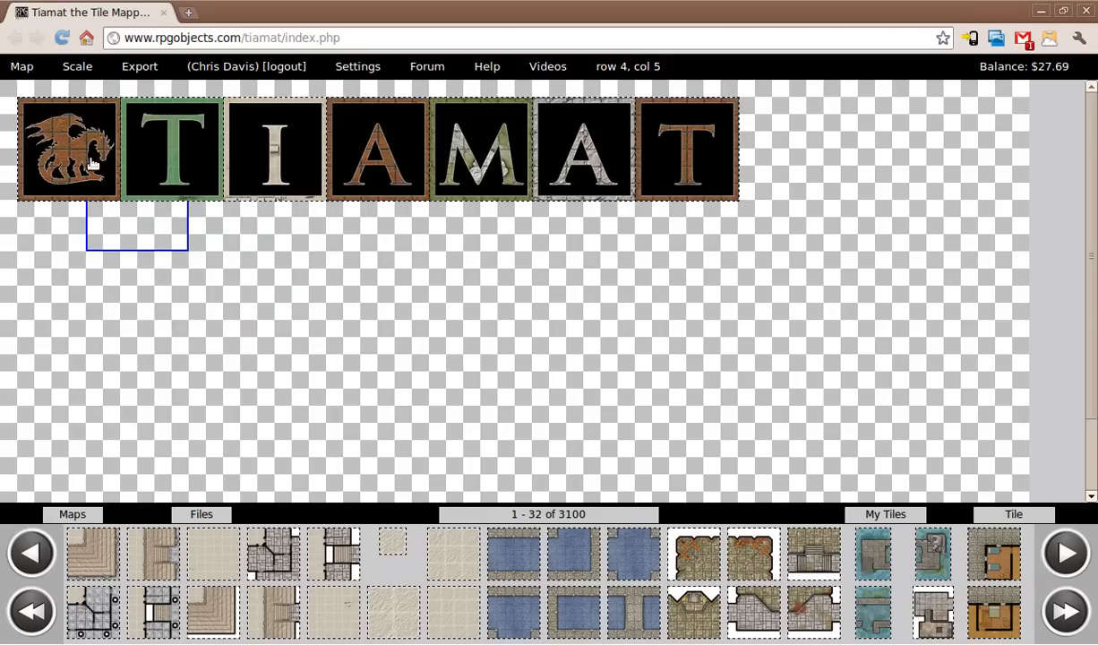
Step: Start a new blank map and filter the available tiles to the Volcanic and Temple categories
{"action": "left_click", "coordinate": [21, 68]}
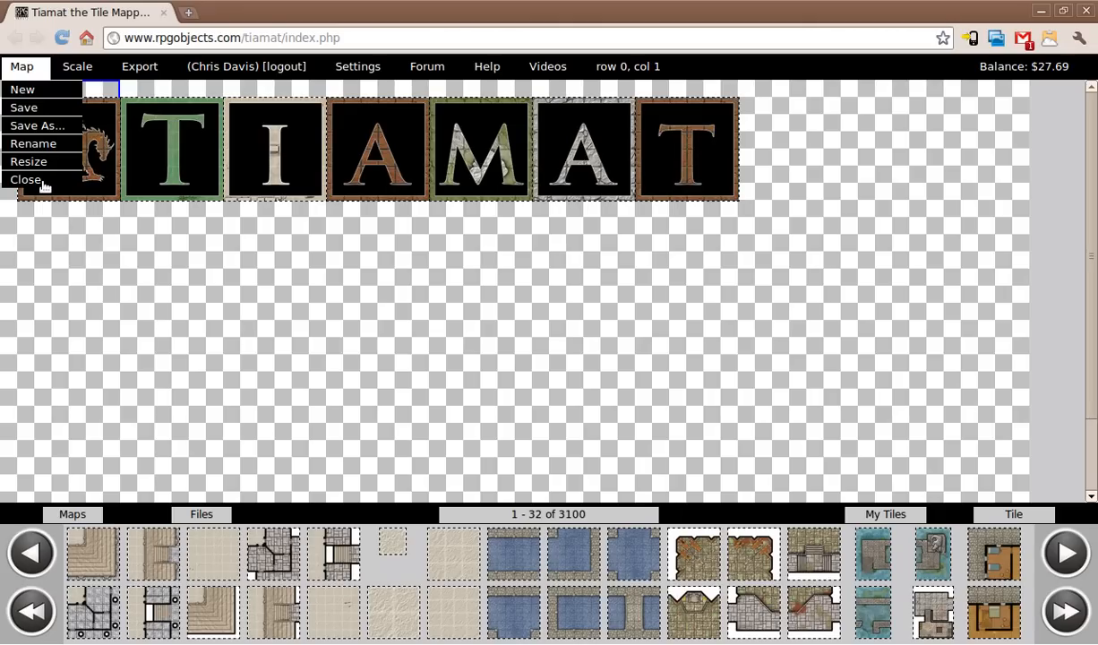
{"action": "left_click", "coordinate": [20, 91]}
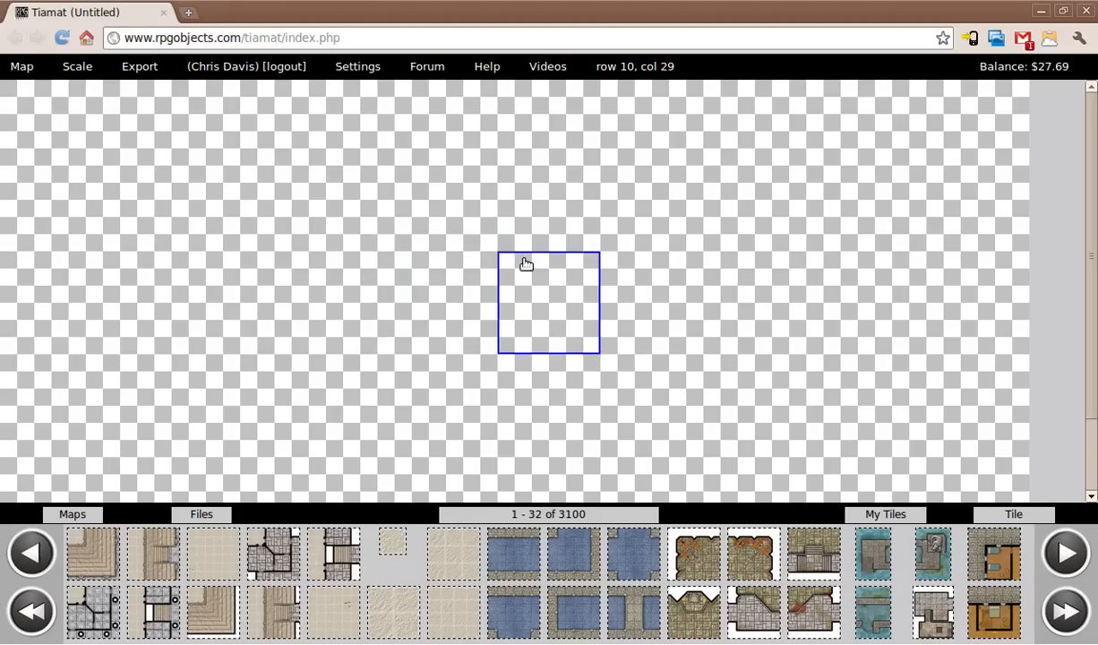
{"action": "left_click", "coordinate": [583, 516]}
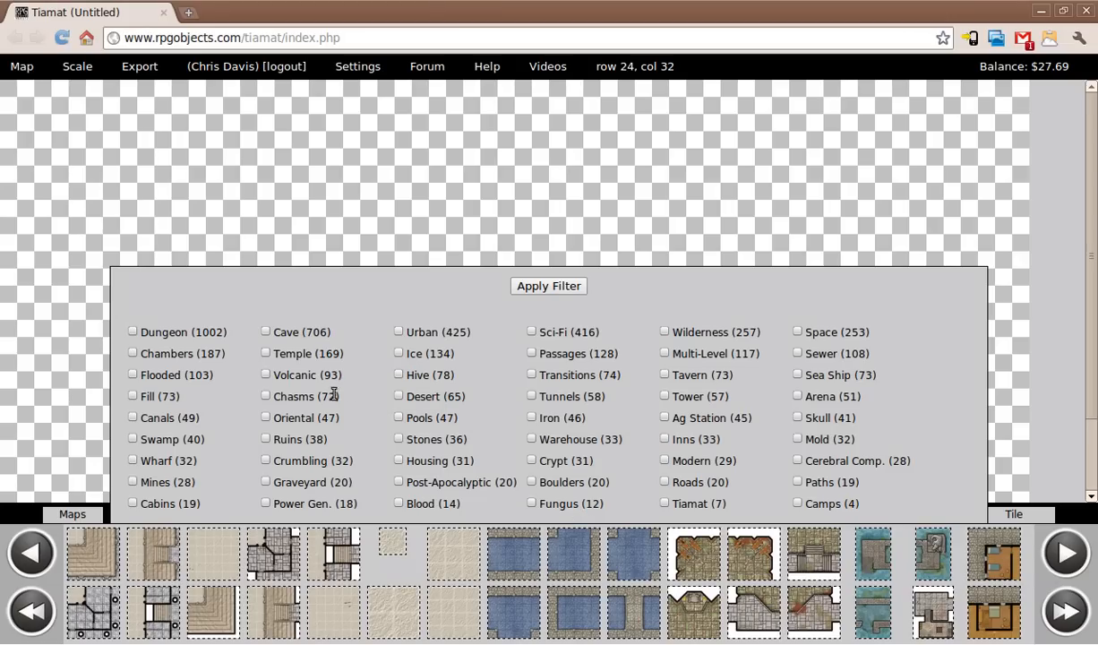
{"action": "left_click", "coordinate": [266, 376]}
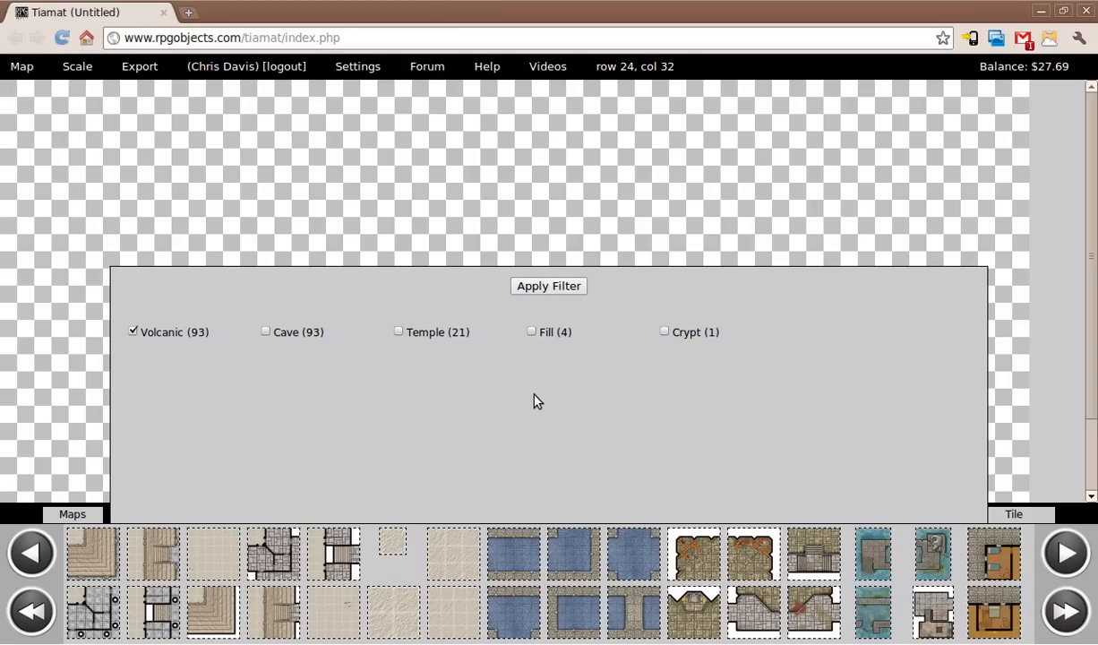
{"action": "left_click", "coordinate": [400, 333]}
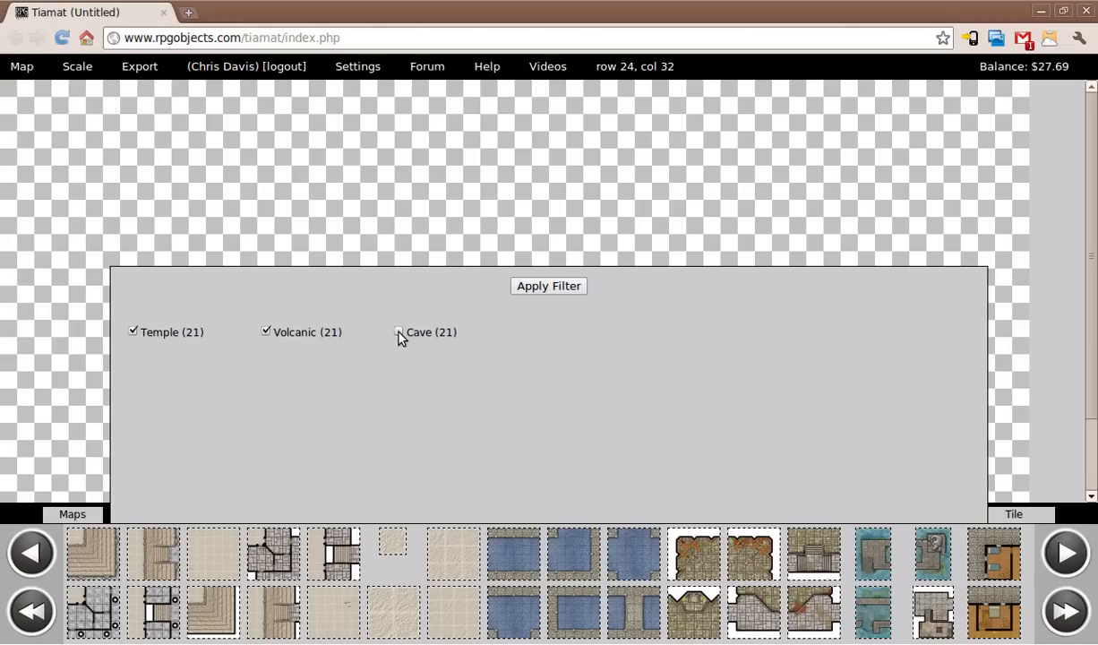
{"action": "left_click", "coordinate": [550, 288]}
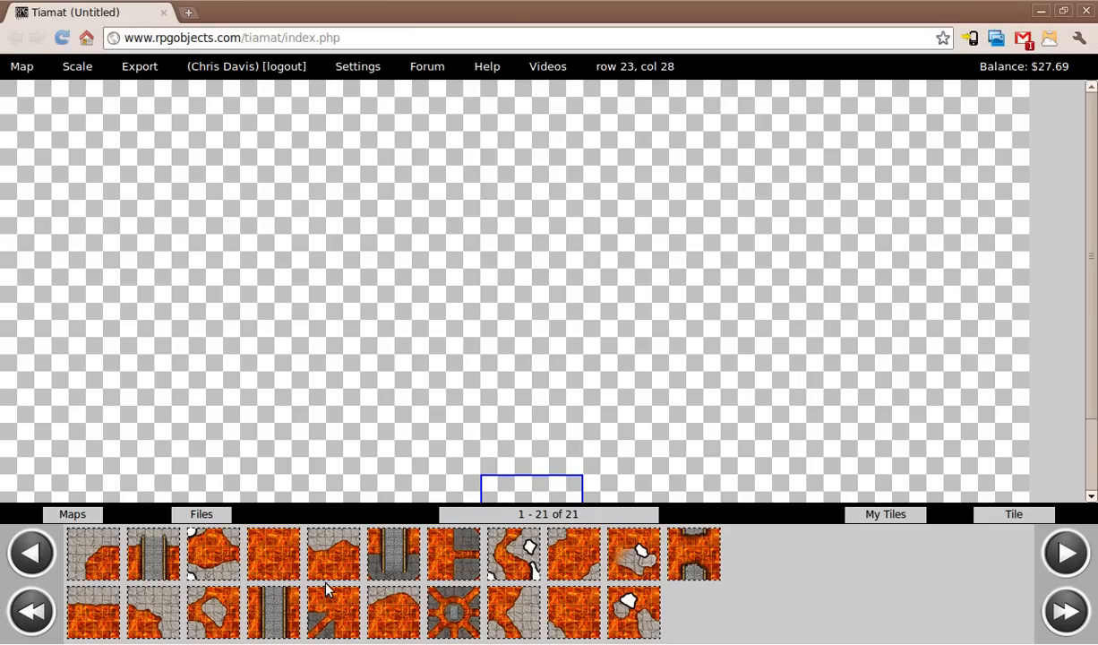
Step: Place the radiating lava altar tile at row 9, col 20, and one half-lava edge tile against each of its four sides
{"action": "left_click", "coordinate": [460, 624]}
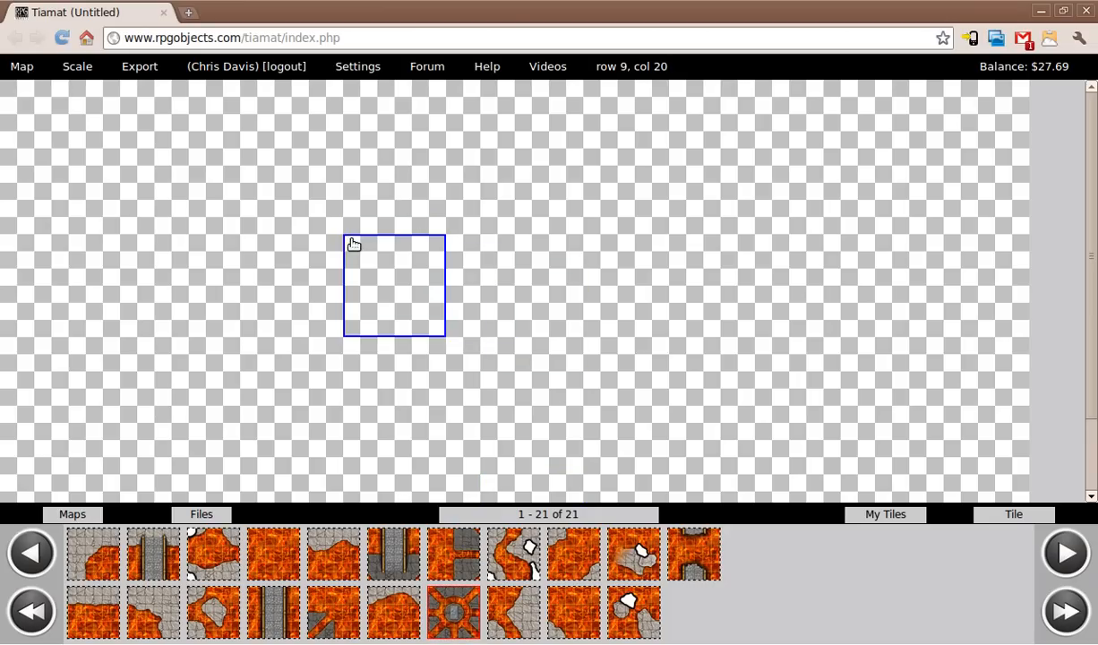
{"action": "left_click", "coordinate": [354, 244]}
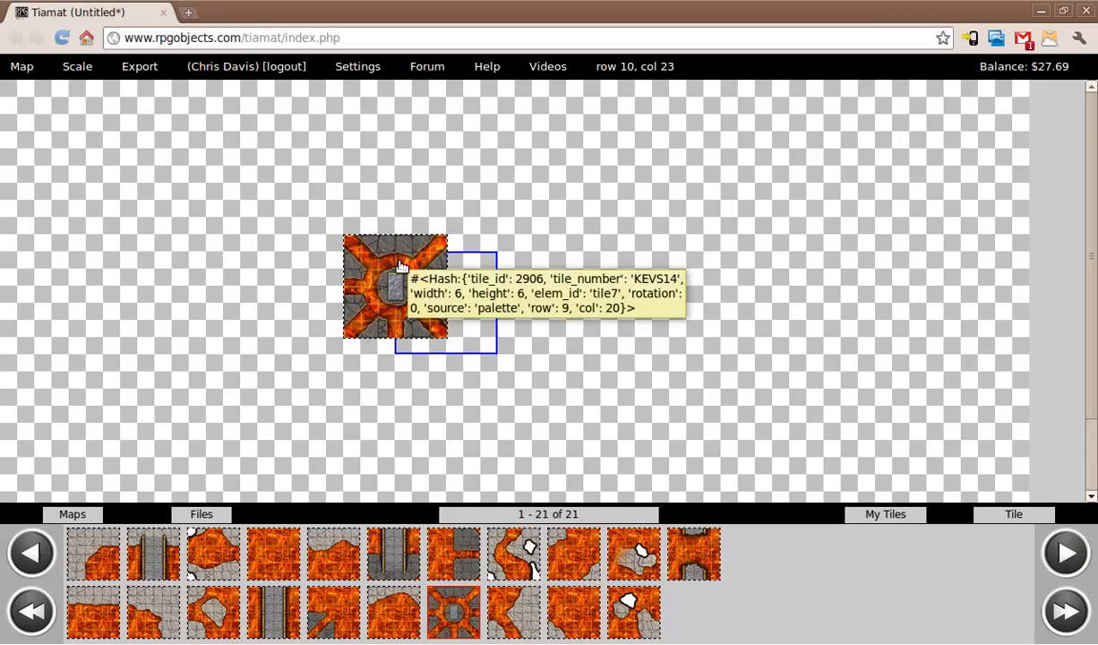
{"action": "left_click", "coordinate": [460, 553]}
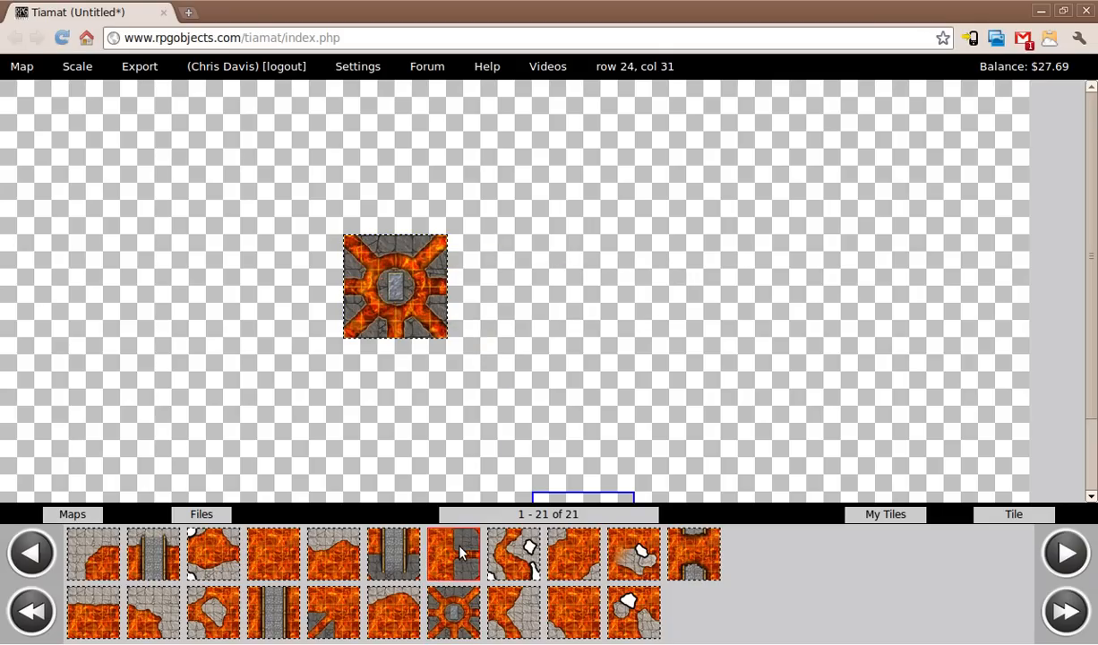
{"action": "left_click", "coordinate": [258, 240]}
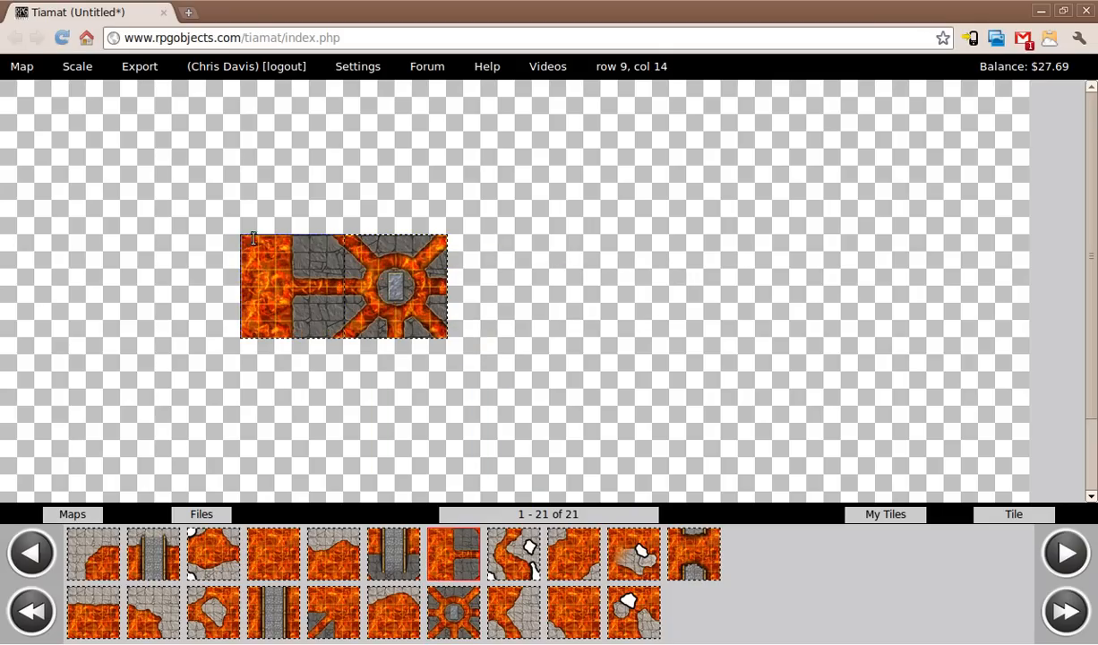
{"action": "left_click", "coordinate": [355, 147]}
{"action": "left_click", "coordinate": [464, 247]}
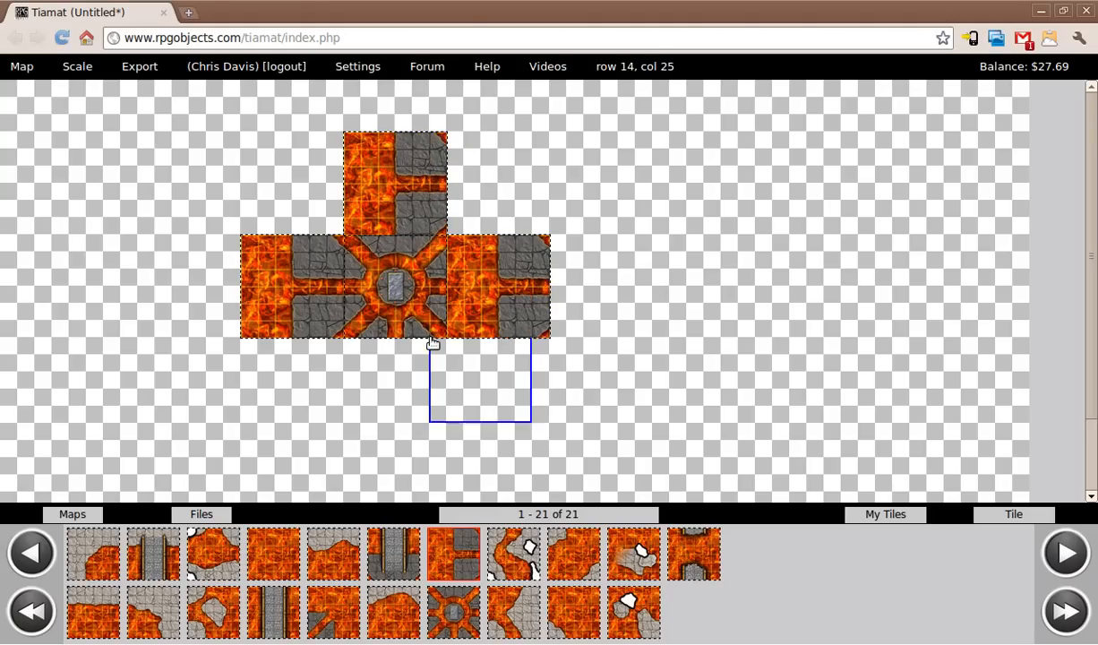
{"action": "left_click", "coordinate": [350, 350]}
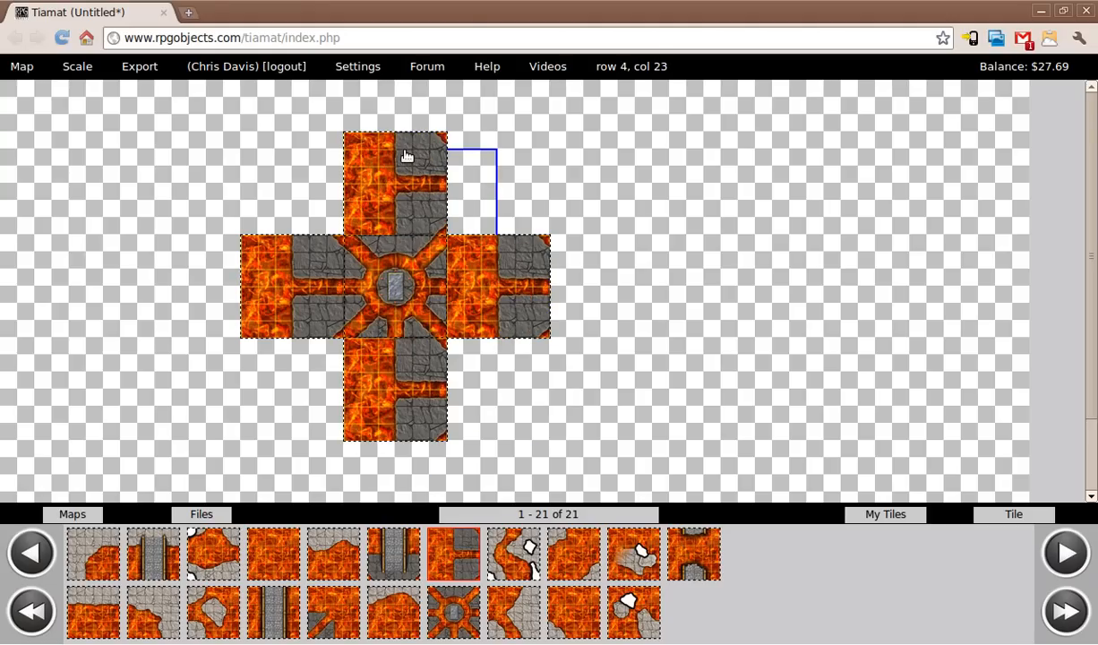
Step: Rotate the north, east and south edge tiles so their lava faces outward and their channels meet the altar
{"action": "left_click", "coordinate": [383, 150]}
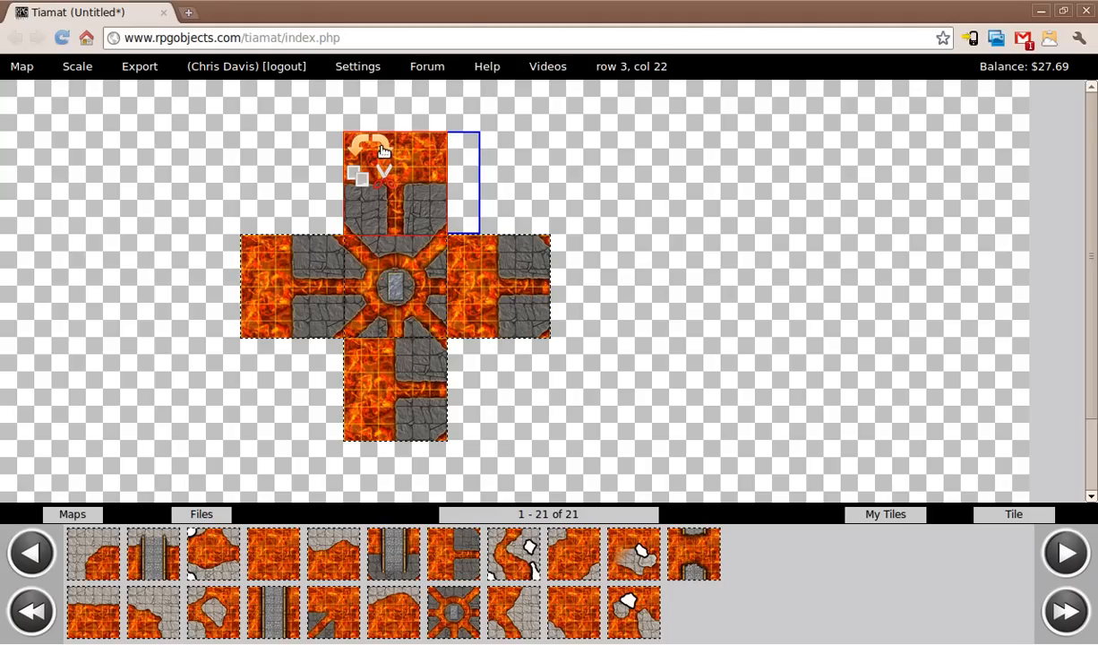
{"action": "left_click", "coordinate": [474, 249]}
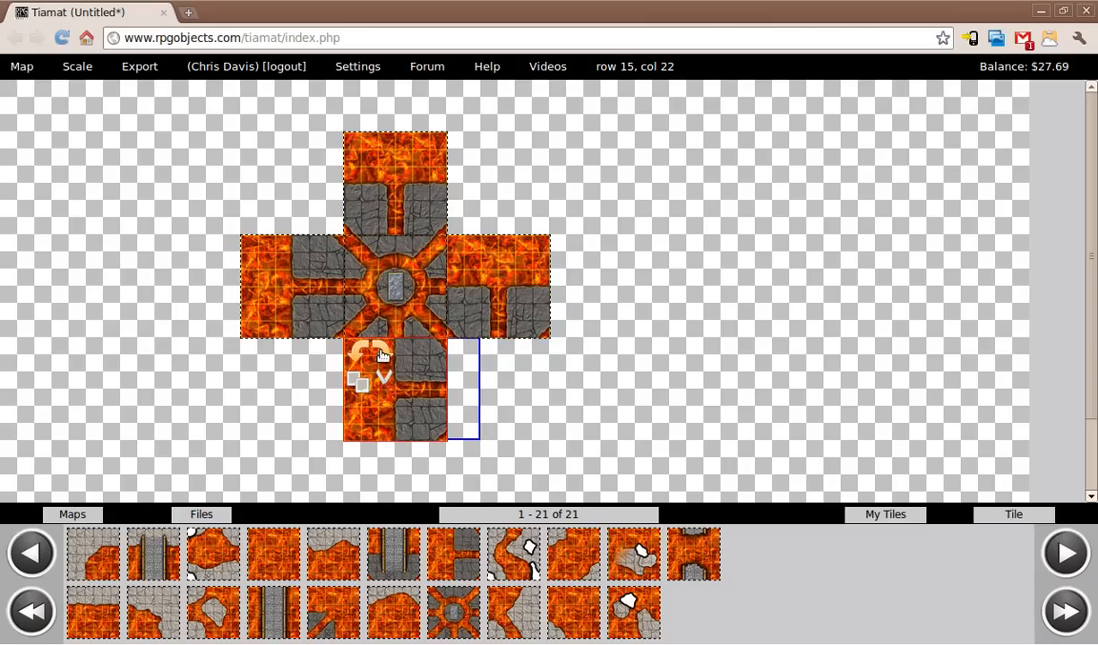
{"action": "left_click", "coordinate": [382, 357]}
{"action": "left_click", "coordinate": [383, 356]}
{"action": "left_click", "coordinate": [383, 356]}
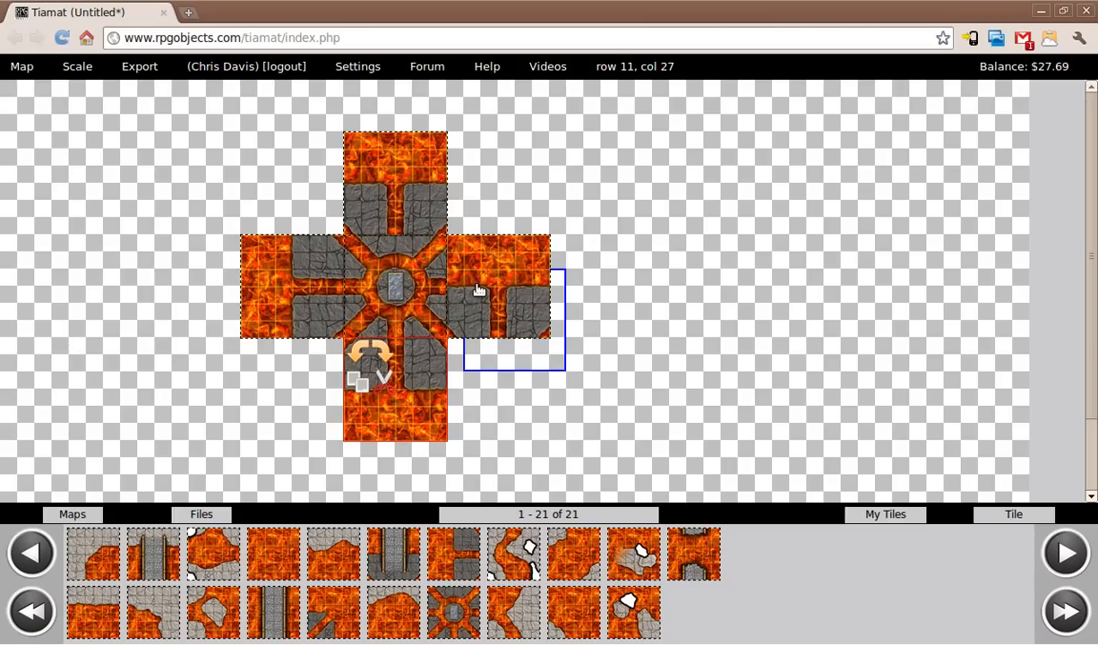
{"action": "left_click", "coordinate": [484, 253]}
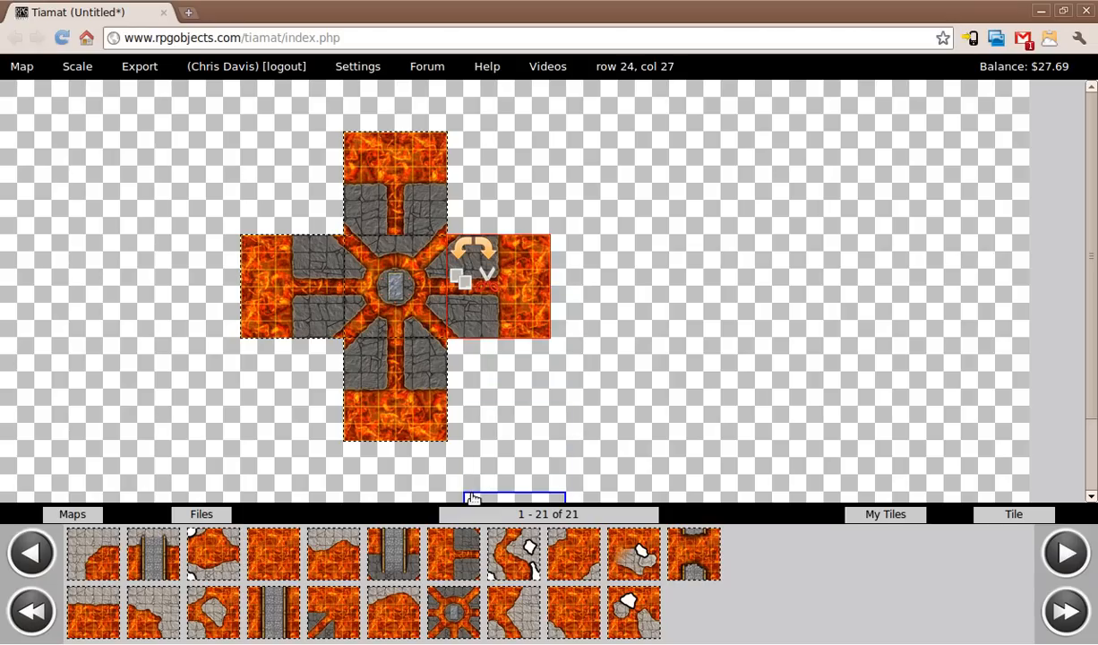
Step: Place the lava corner tile with the diagonal channel in all four corners around the altar
{"action": "left_click", "coordinate": [337, 599]}
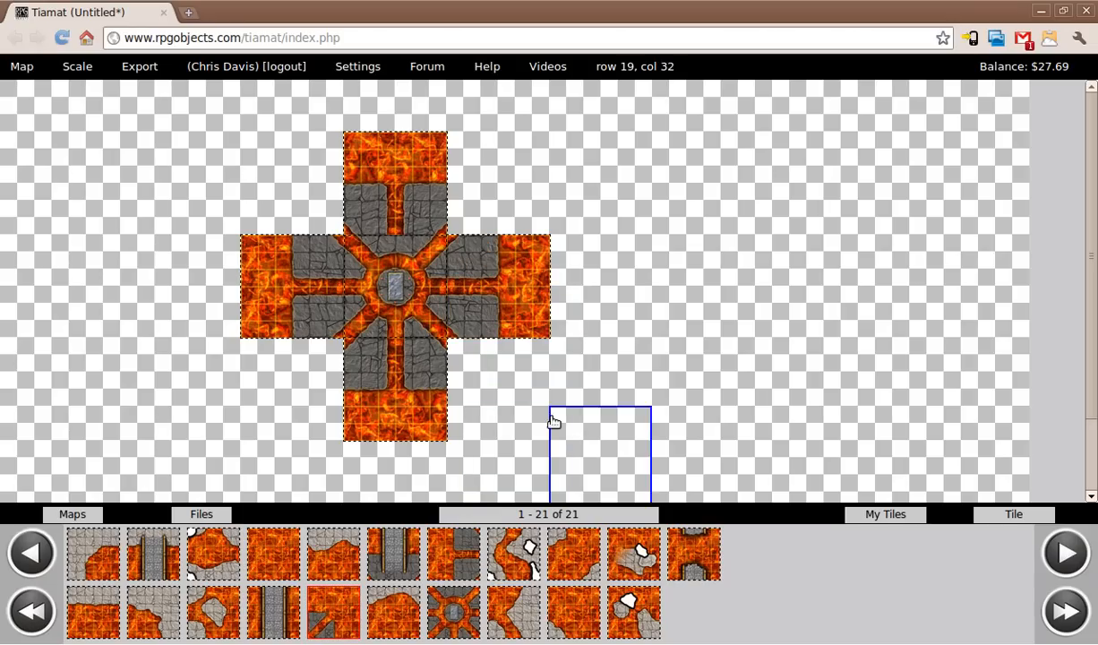
{"action": "left_click", "coordinate": [458, 355]}
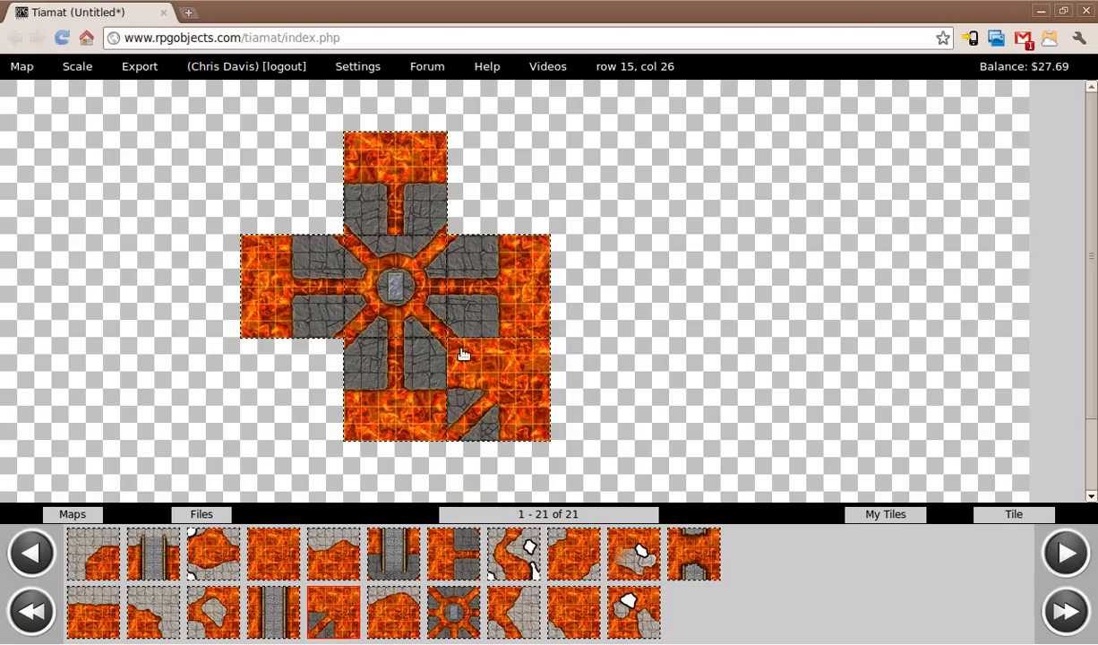
{"action": "left_click", "coordinate": [456, 153]}
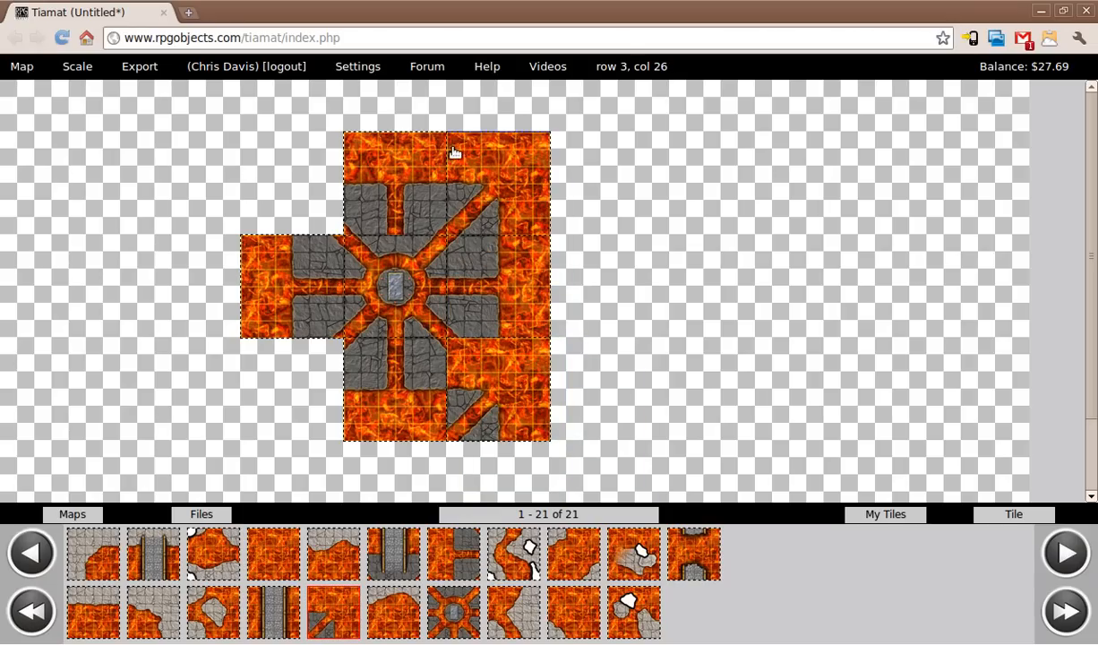
{"action": "left_click", "coordinate": [252, 141]}
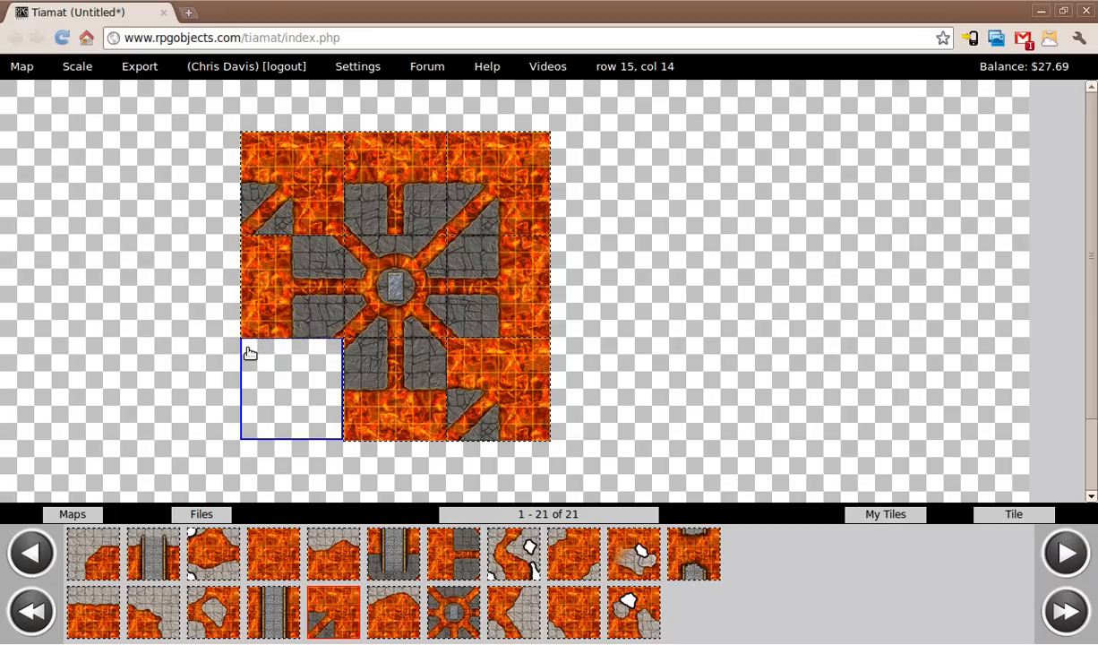
{"action": "left_click", "coordinate": [241, 343]}
Step: Rotate the northwest, southeast and southwest corner tiles so their diagonal channels run toward the central altar
{"action": "left_click", "coordinate": [270, 190]}
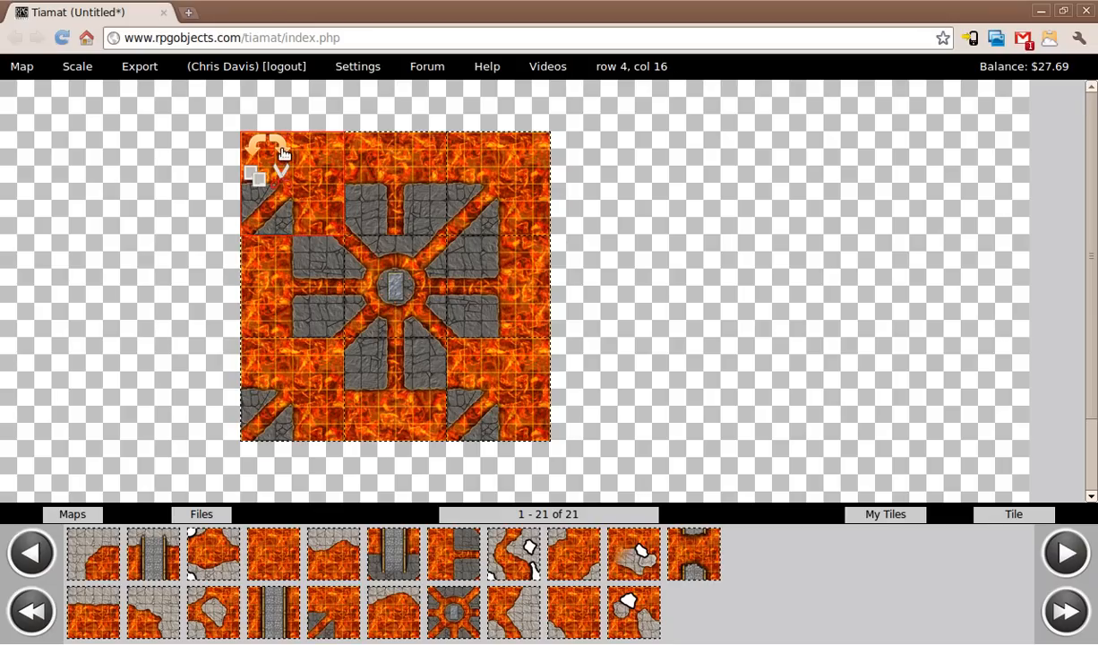
{"action": "left_click", "coordinate": [279, 152]}
{"action": "left_click", "coordinate": [269, 145]}
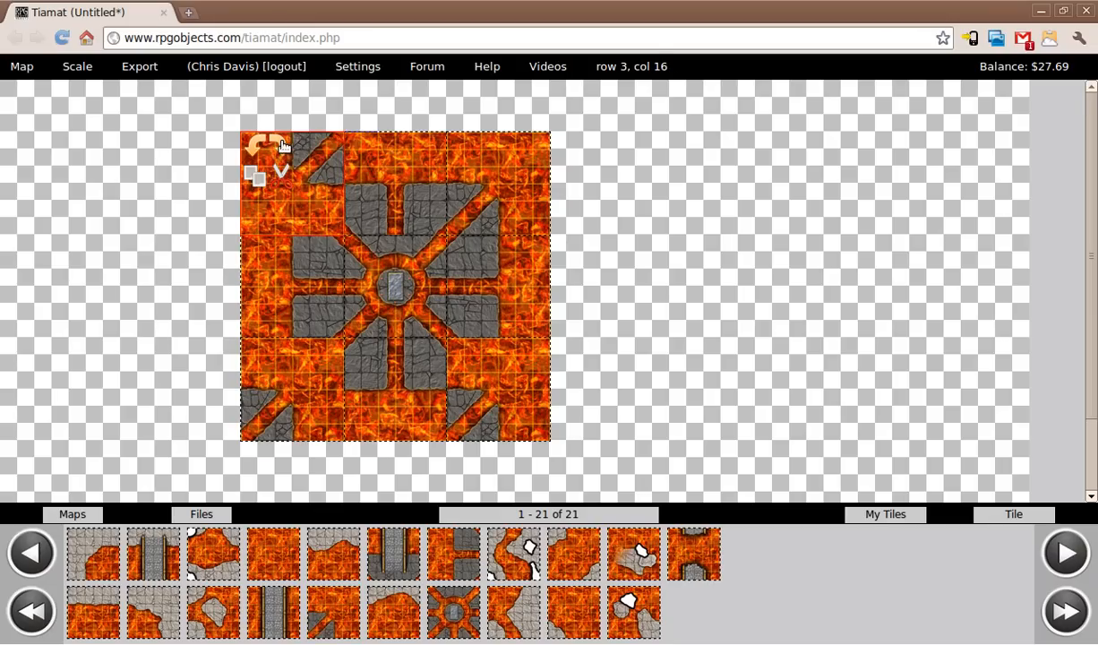
{"action": "left_click", "coordinate": [269, 145]}
{"action": "left_click", "coordinate": [430, 156]}
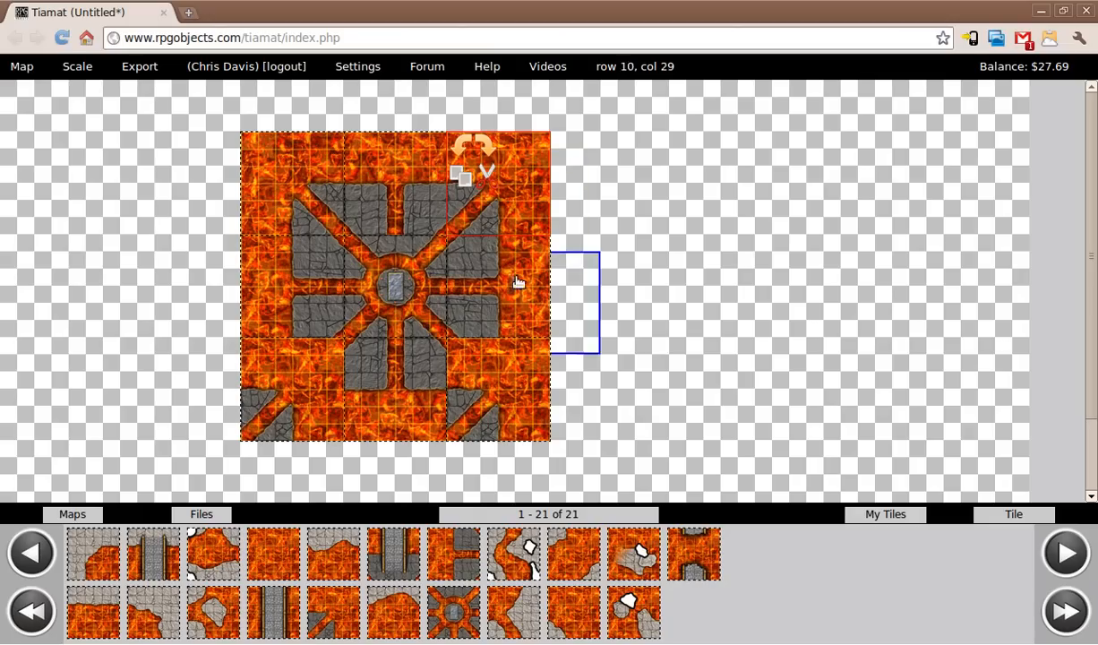
{"action": "left_click", "coordinate": [495, 365]}
{"action": "left_click", "coordinate": [493, 360]}
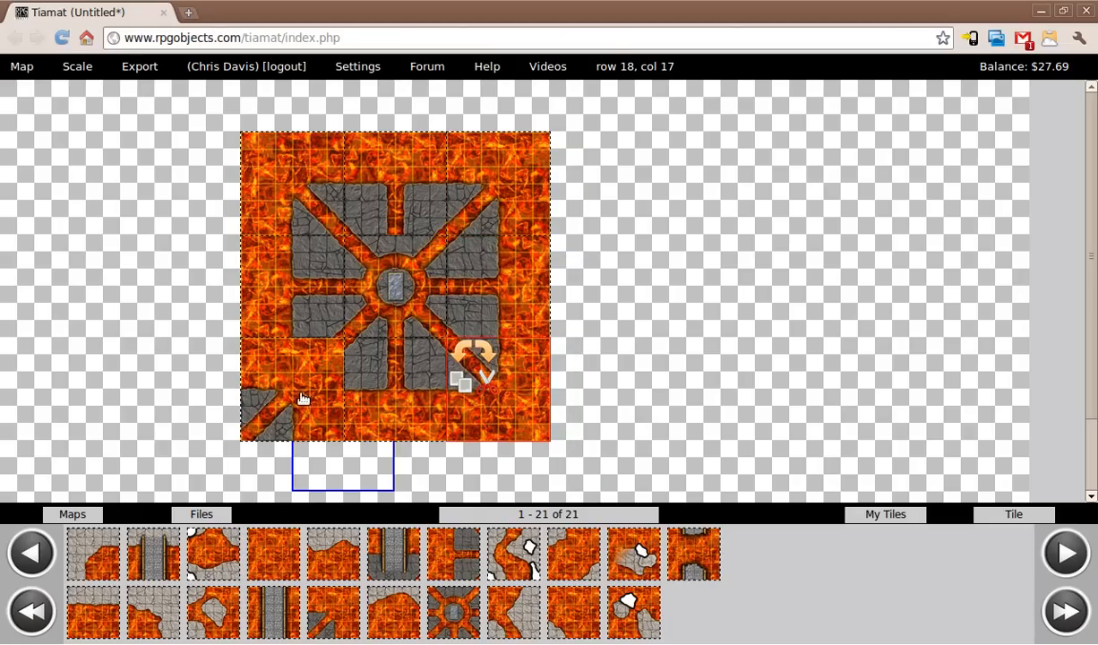
{"action": "left_click", "coordinate": [259, 363]}
{"action": "left_click", "coordinate": [254, 356]}
{"action": "left_click", "coordinate": [254, 356]}
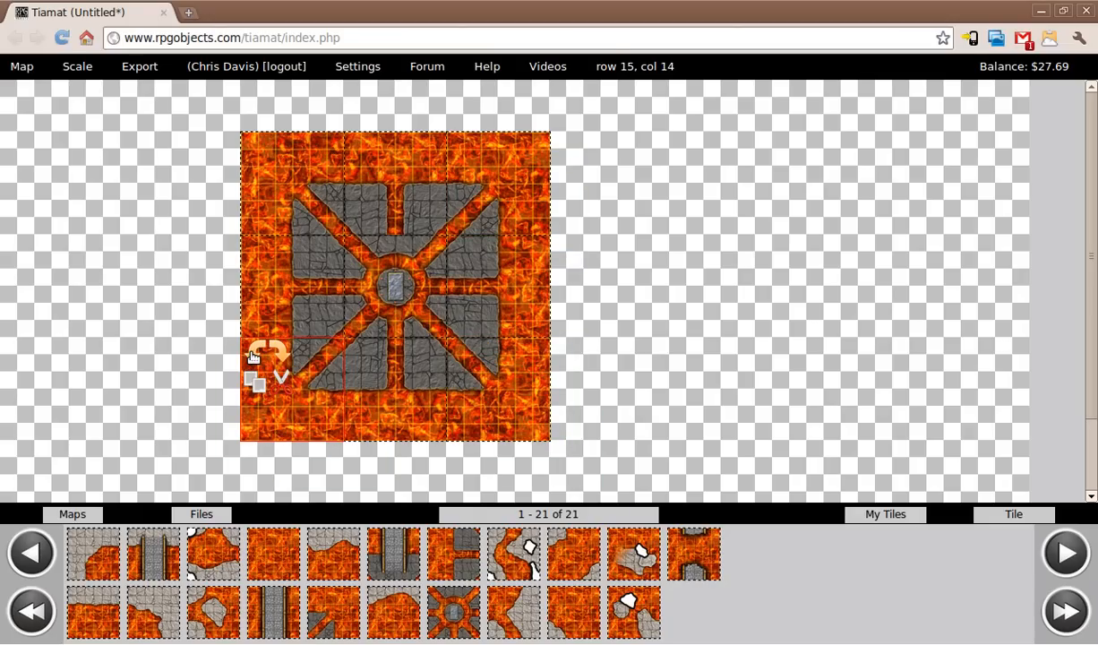
Step: Replace the west edge tile with the bridge-end tile, rotated so the bridge leads west from the stone platform
{"action": "left_click", "coordinate": [298, 274]}
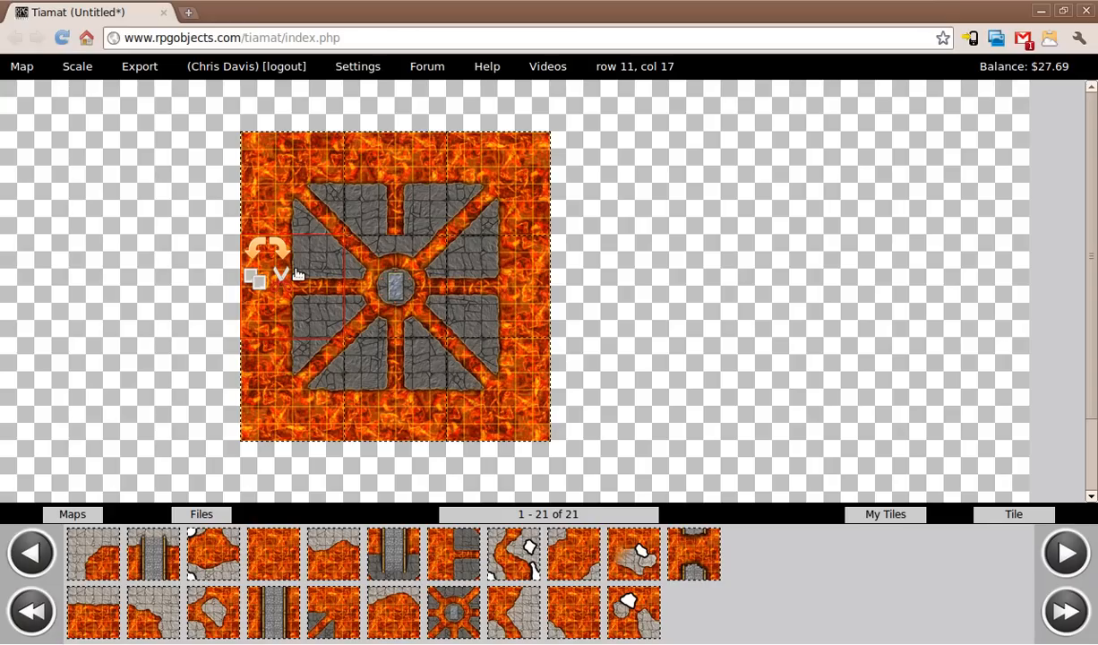
{"action": "key", "text": "Delete"}
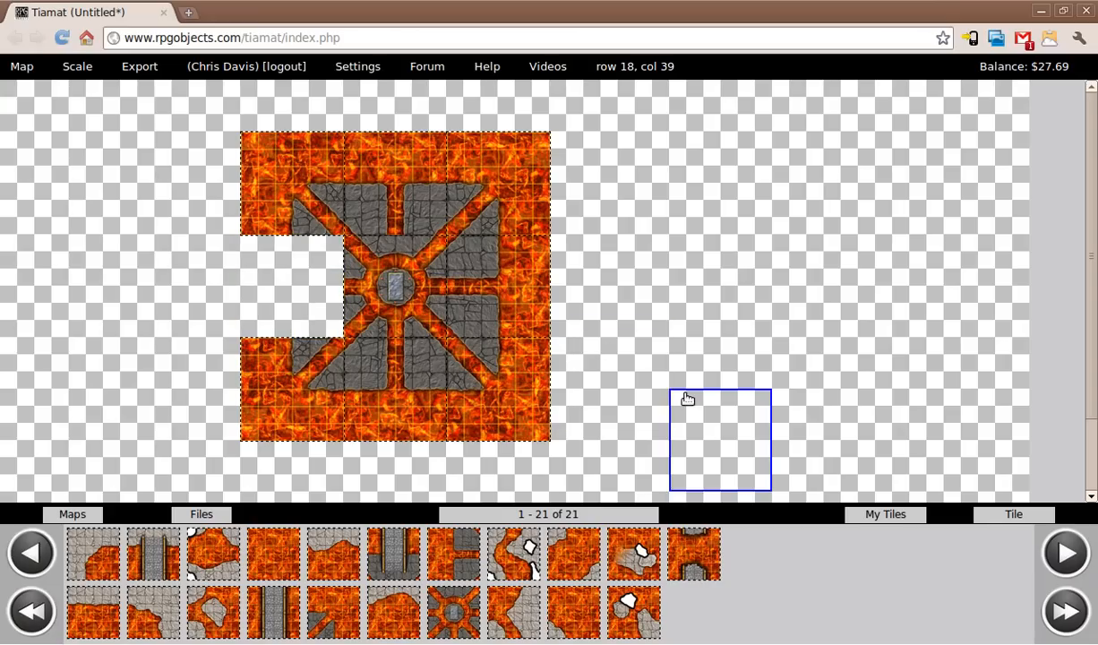
{"action": "left_click", "coordinate": [385, 532]}
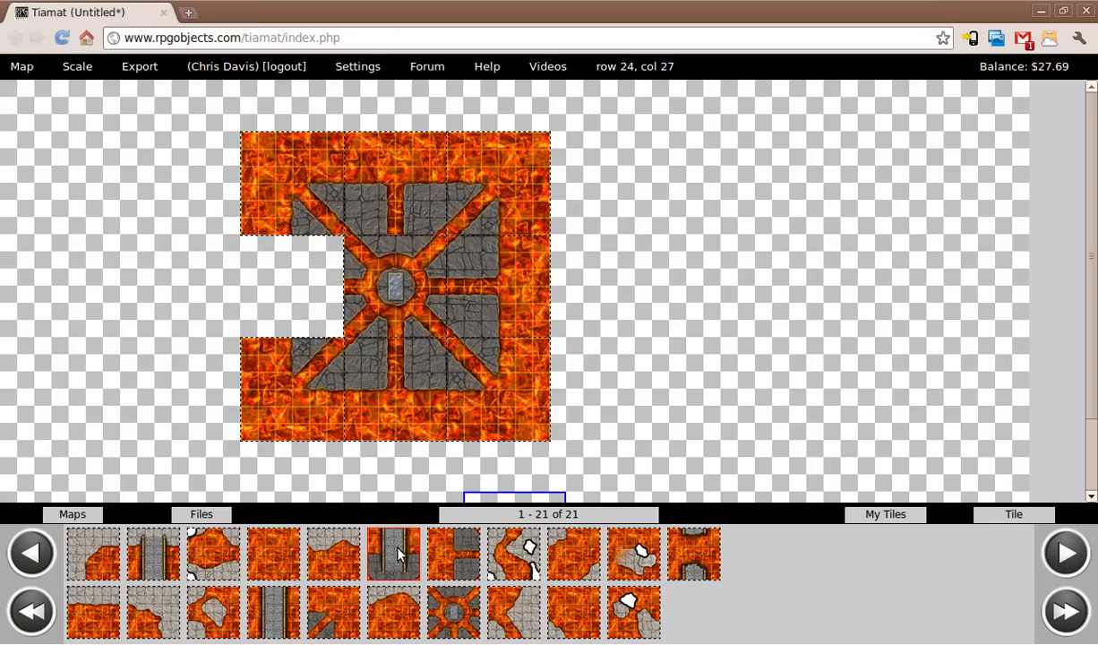
{"action": "left_click", "coordinate": [252, 255]}
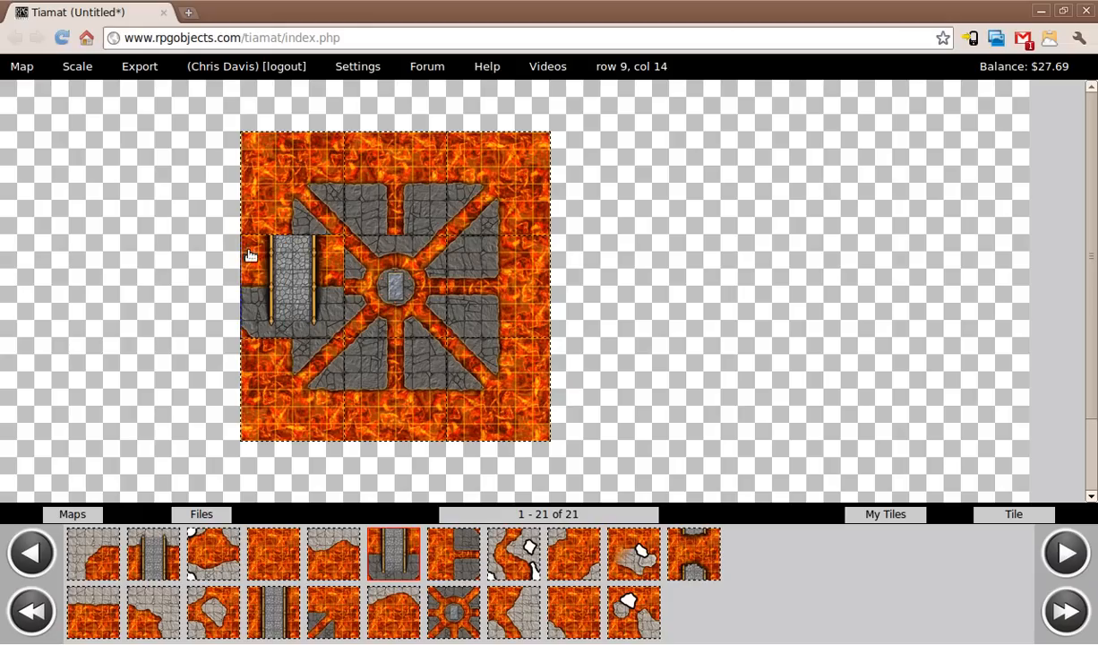
{"action": "left_click", "coordinate": [287, 252]}
{"action": "left_click", "coordinate": [286, 252]}
{"action": "left_click", "coordinate": [285, 252]}
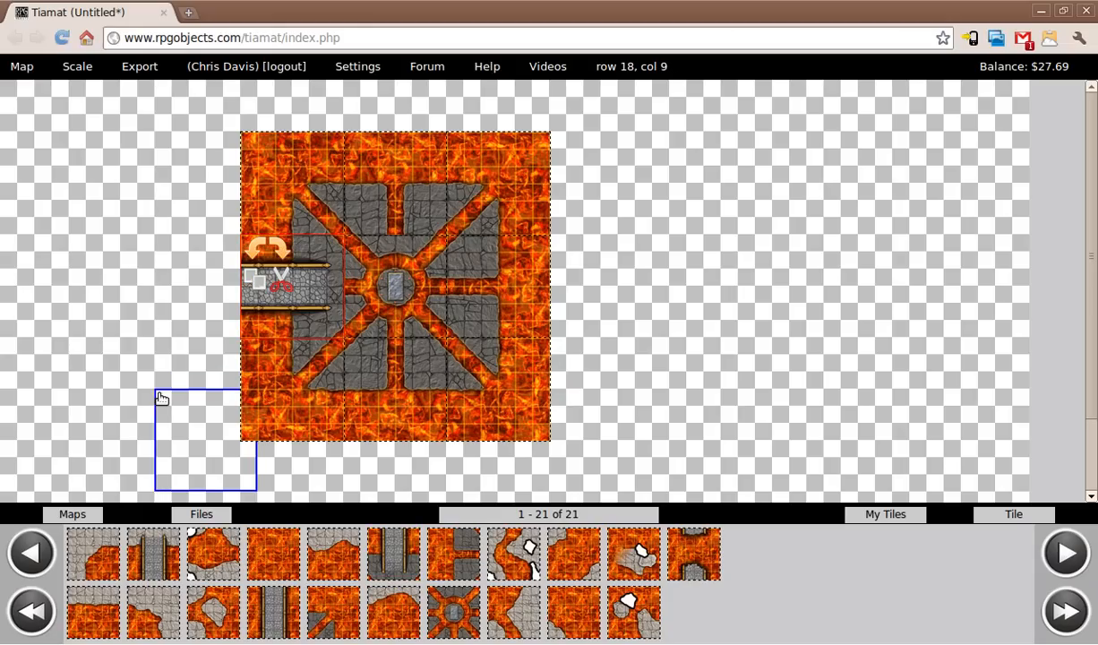
Step: Extend the bridge westward with two straight lava bridge tiles, rotated to line up with the bridge end
{"action": "left_click", "coordinate": [273, 636]}
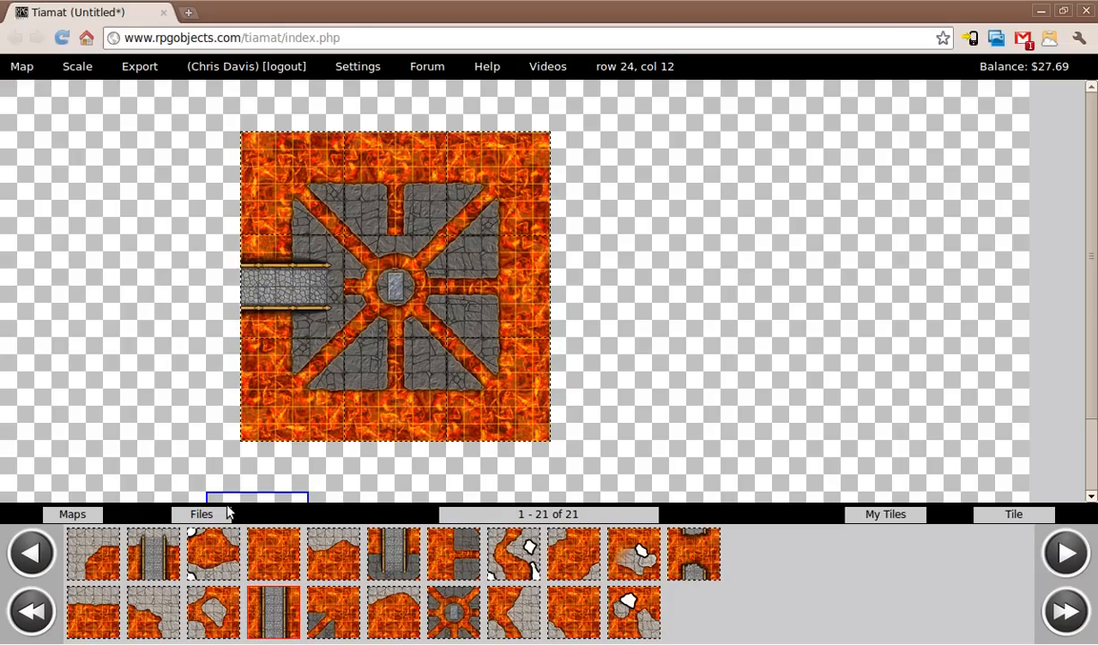
{"action": "left_click", "coordinate": [145, 243]}
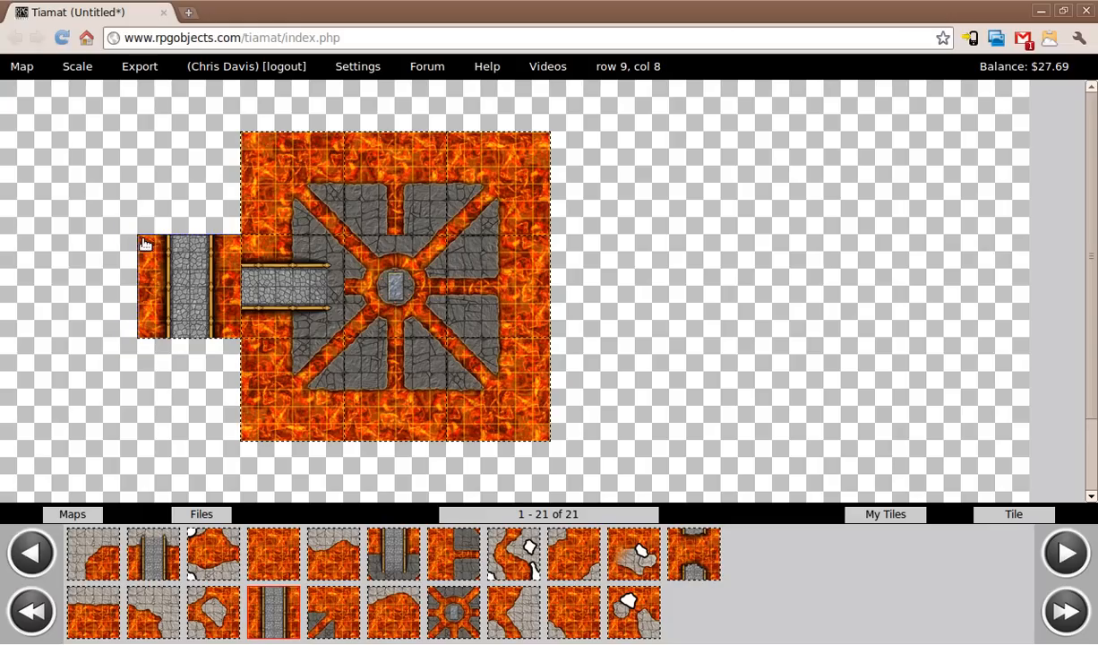
{"action": "left_click", "coordinate": [178, 260]}
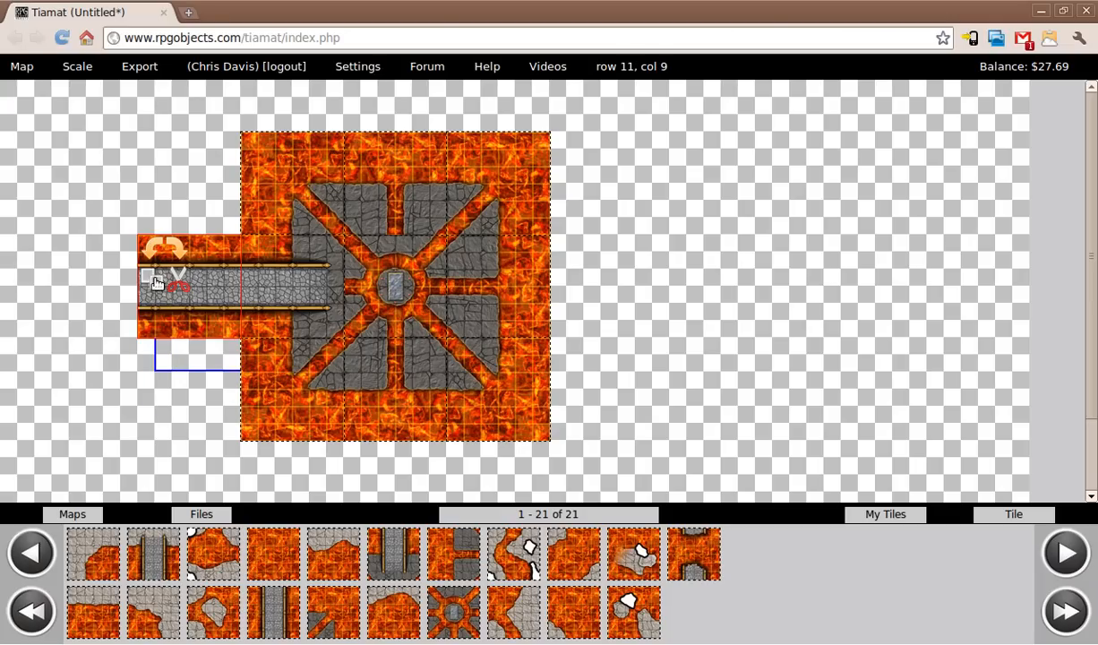
{"action": "left_click", "coordinate": [47, 250]}
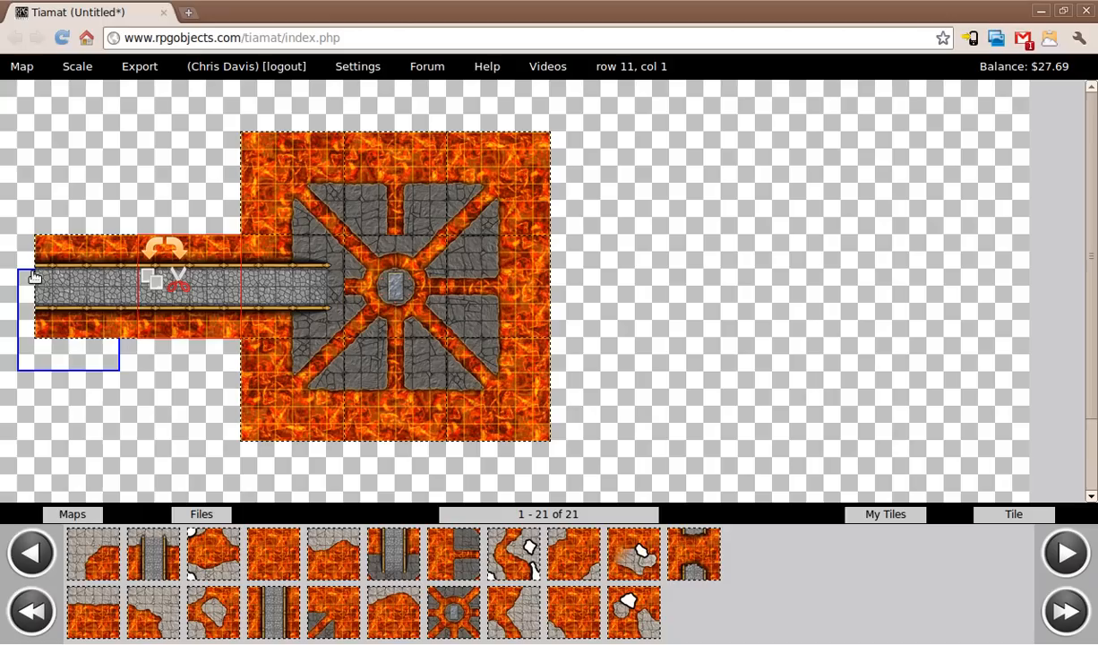
Step: Apply a map resize with a column offset of -10 to make room west of the bridge
{"action": "left_click", "coordinate": [20, 68]}
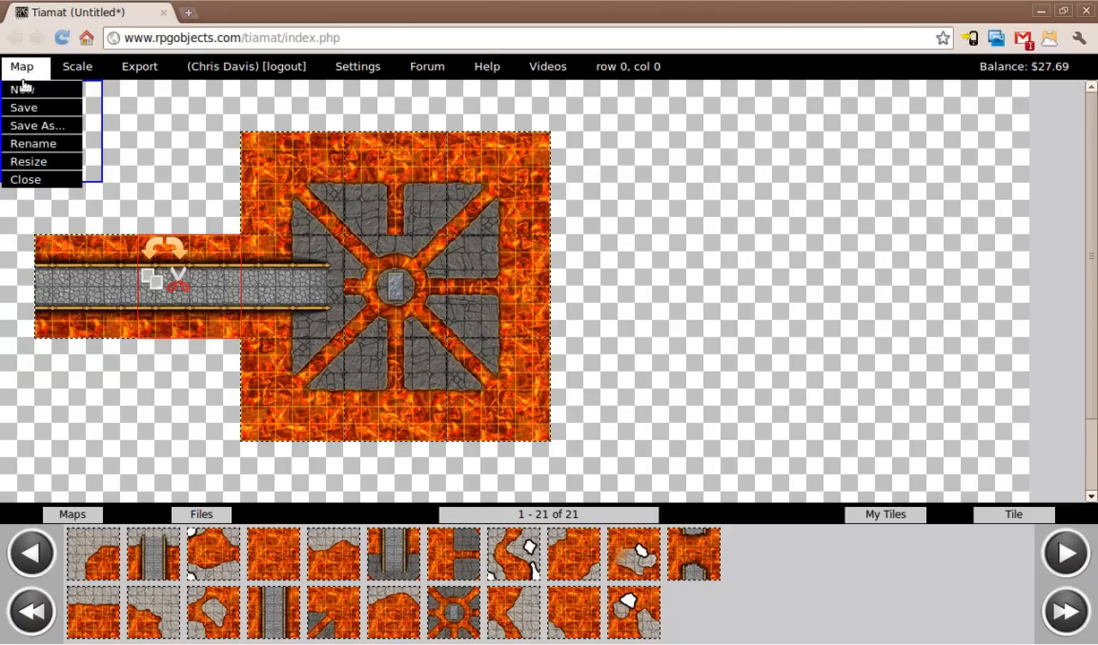
{"action": "left_click", "coordinate": [36, 162]}
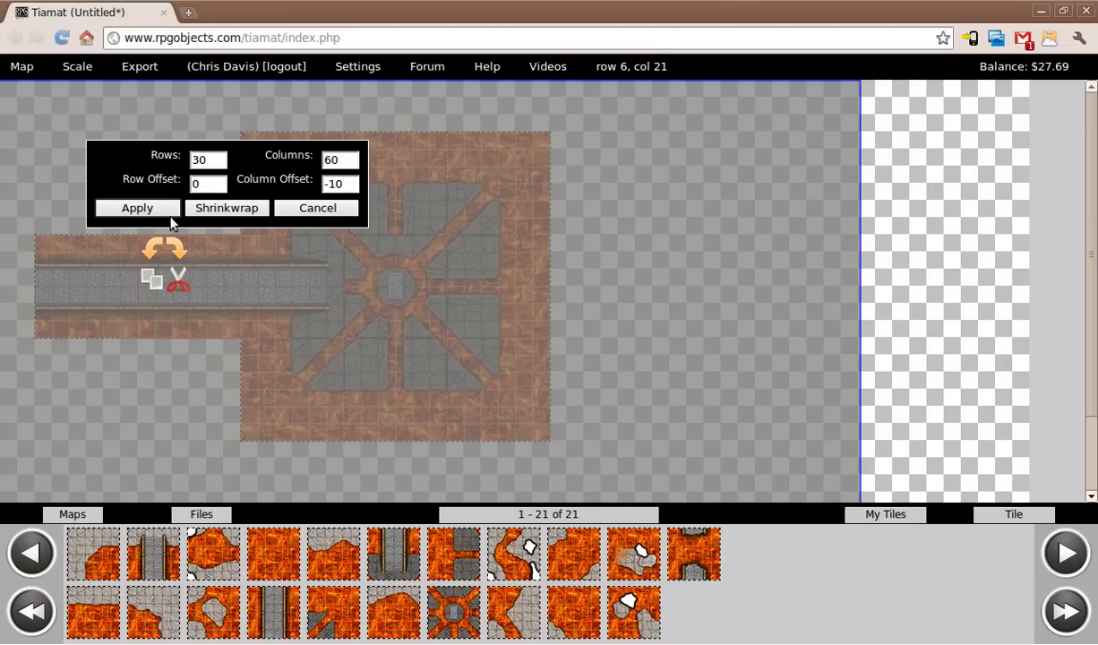
{"action": "left_click", "coordinate": [153, 211]}
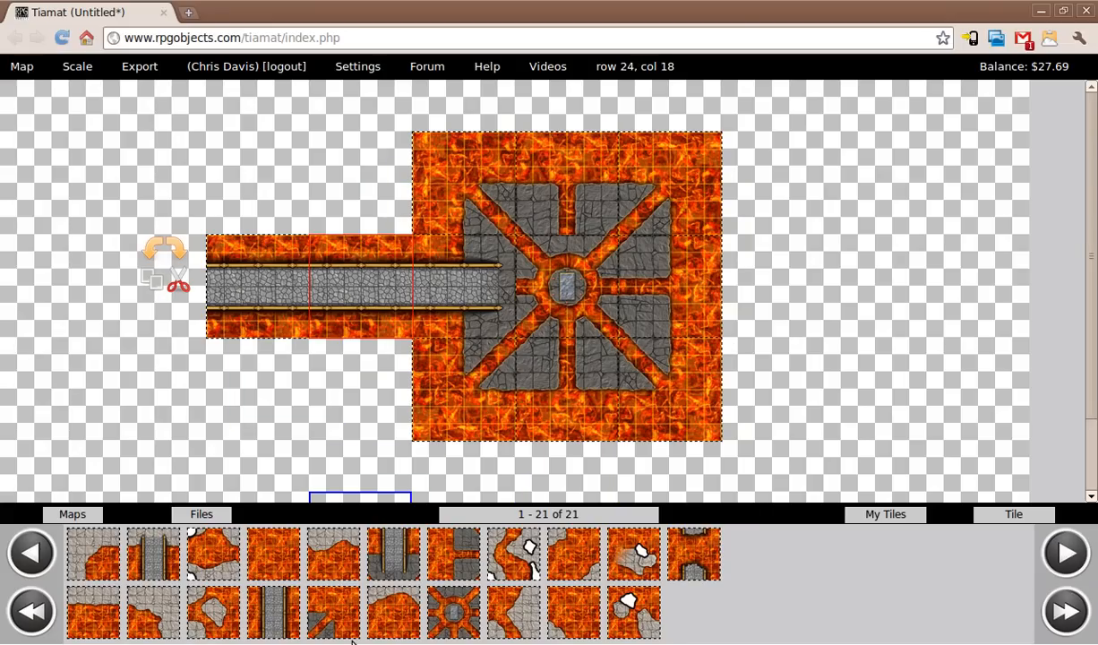
Step: Place the broken lava bridge tile at the bridge's west end and rotate it to line up with the bridge
{"action": "left_click", "coordinate": [686, 552]}
{"action": "left_click", "coordinate": [113, 248]}
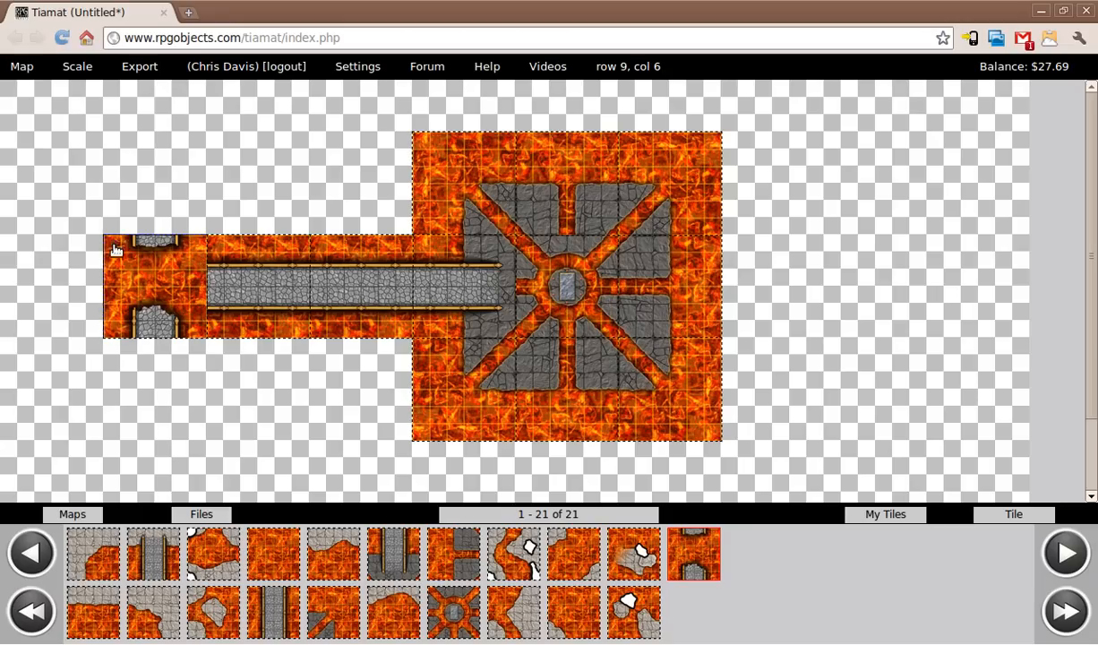
{"action": "left_click", "coordinate": [141, 255]}
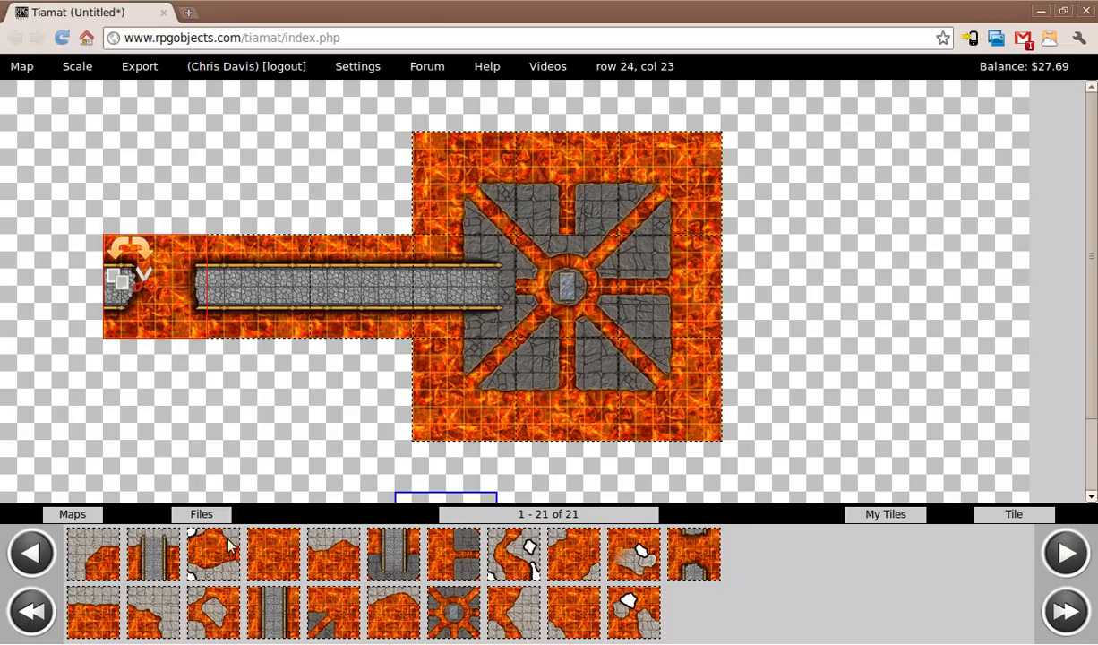
Step: Place the bridge tile with the stone shore at the map's west edge and rotate it to meet the broken bridge
{"action": "left_click", "coordinate": [154, 542]}
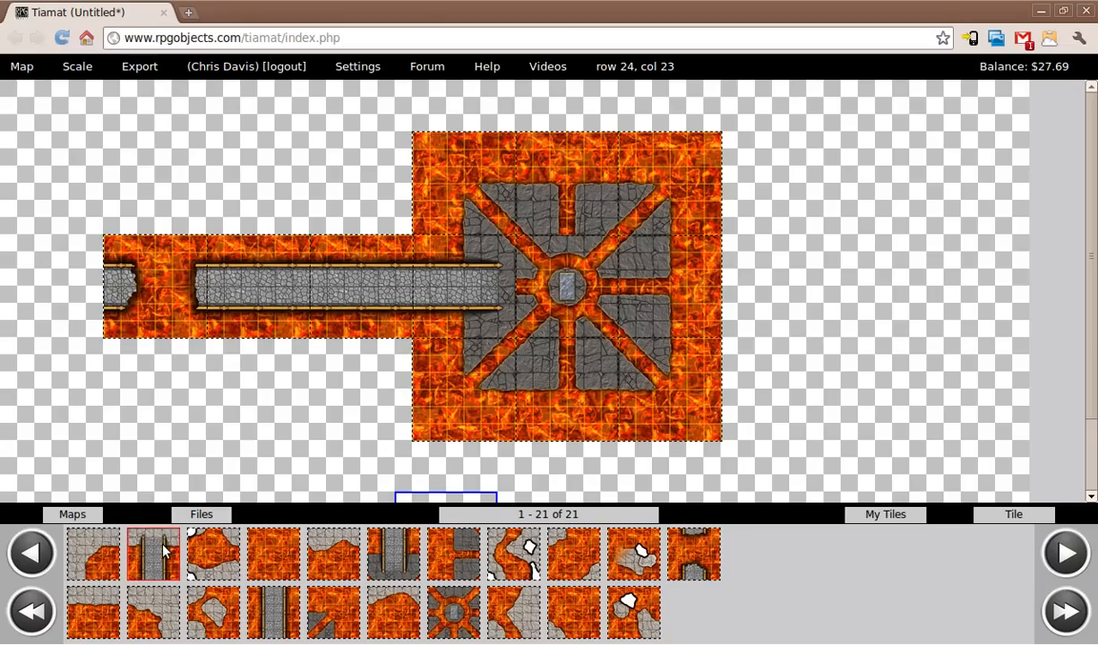
{"action": "left_click", "coordinate": [5, 240]}
{"action": "left_click", "coordinate": [70, 265]}
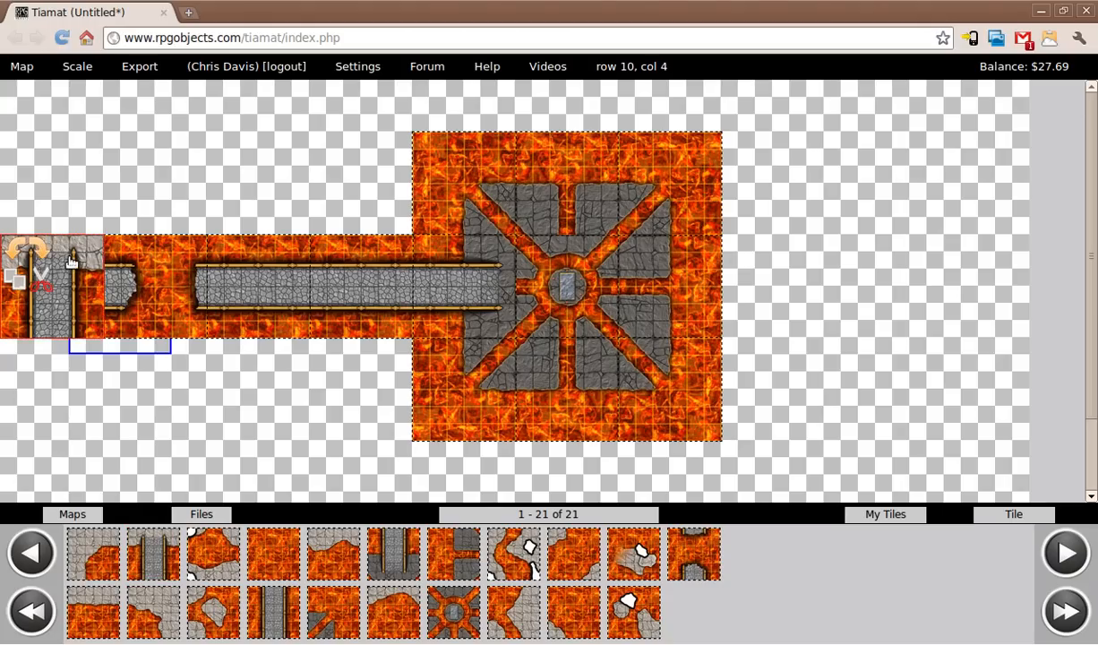
{"action": "left_click", "coordinate": [40, 250]}
{"action": "left_click", "coordinate": [41, 251]}
{"action": "left_click", "coordinate": [41, 251]}
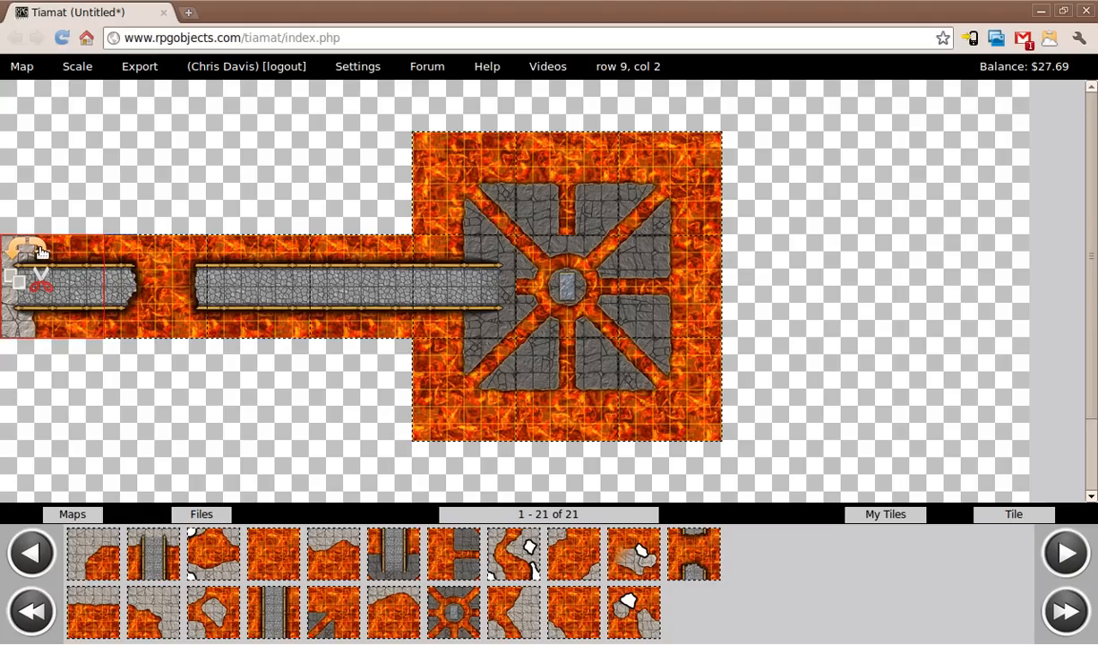
Step: Add straight stone-and-lava shore tiles south and north of the bridge's west end, rotated with the stone facing west
{"action": "left_click", "coordinate": [93, 618]}
{"action": "left_click", "coordinate": [12, 356]}
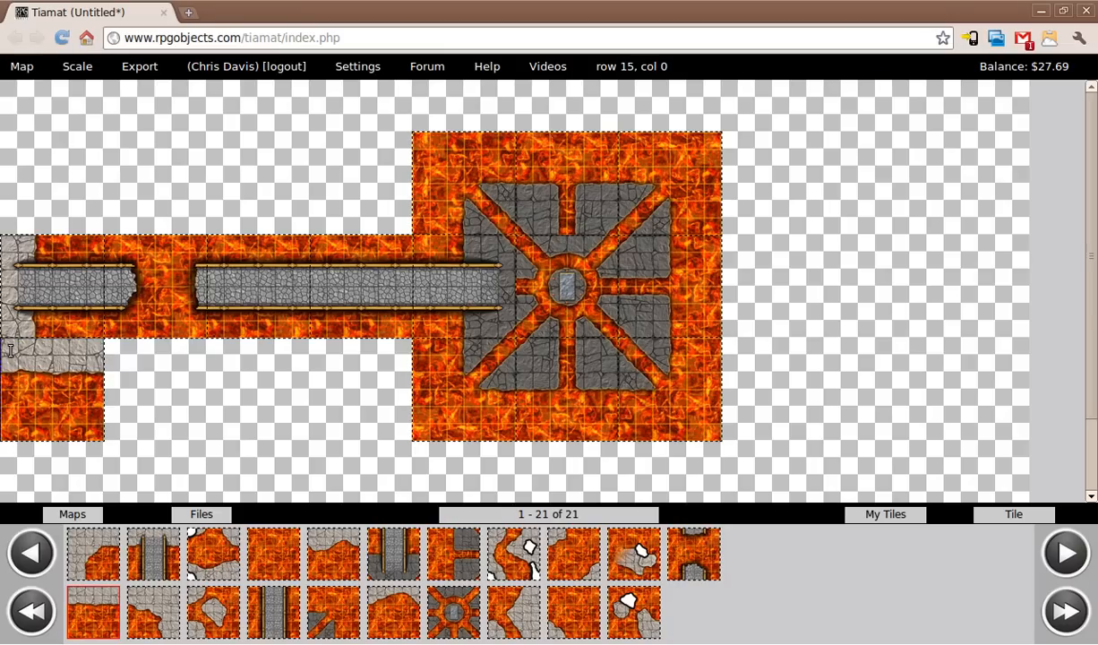
{"action": "left_click", "coordinate": [49, 372]}
{"action": "left_click", "coordinate": [43, 357]}
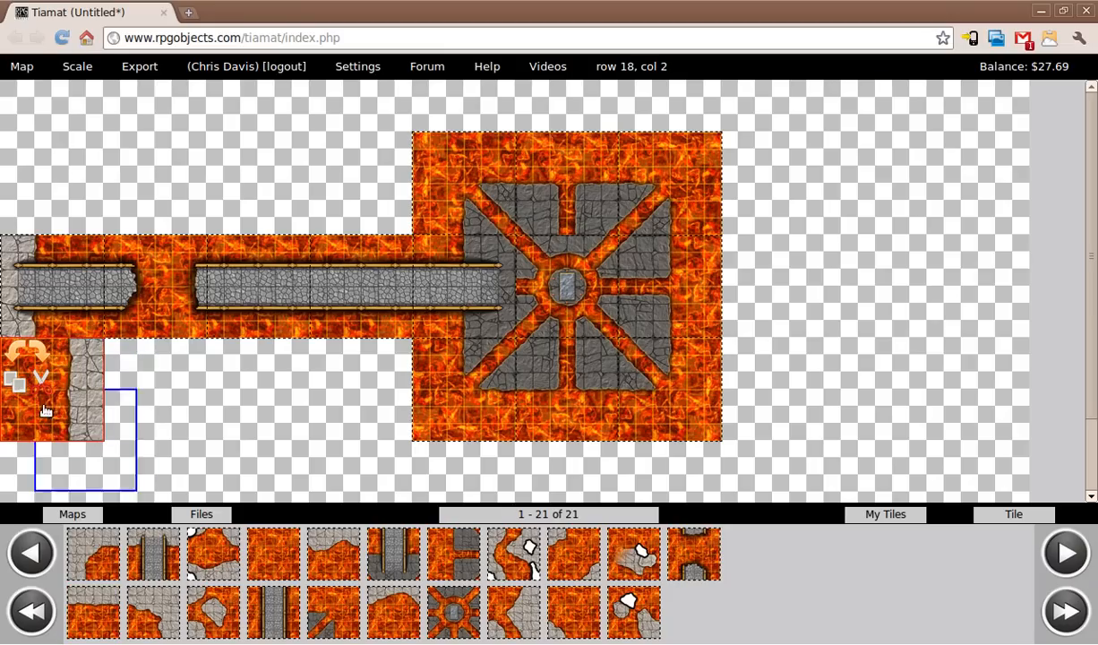
{"action": "left_click", "coordinate": [43, 359]}
{"action": "left_click", "coordinate": [42, 361]}
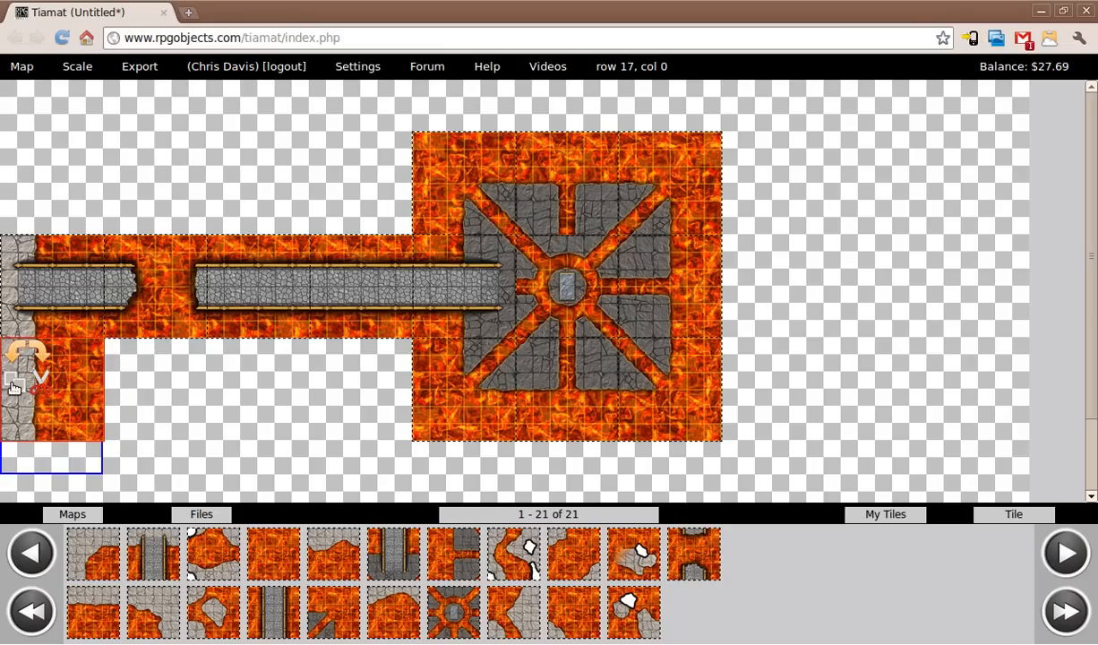
{"action": "left_click", "coordinate": [5, 141]}
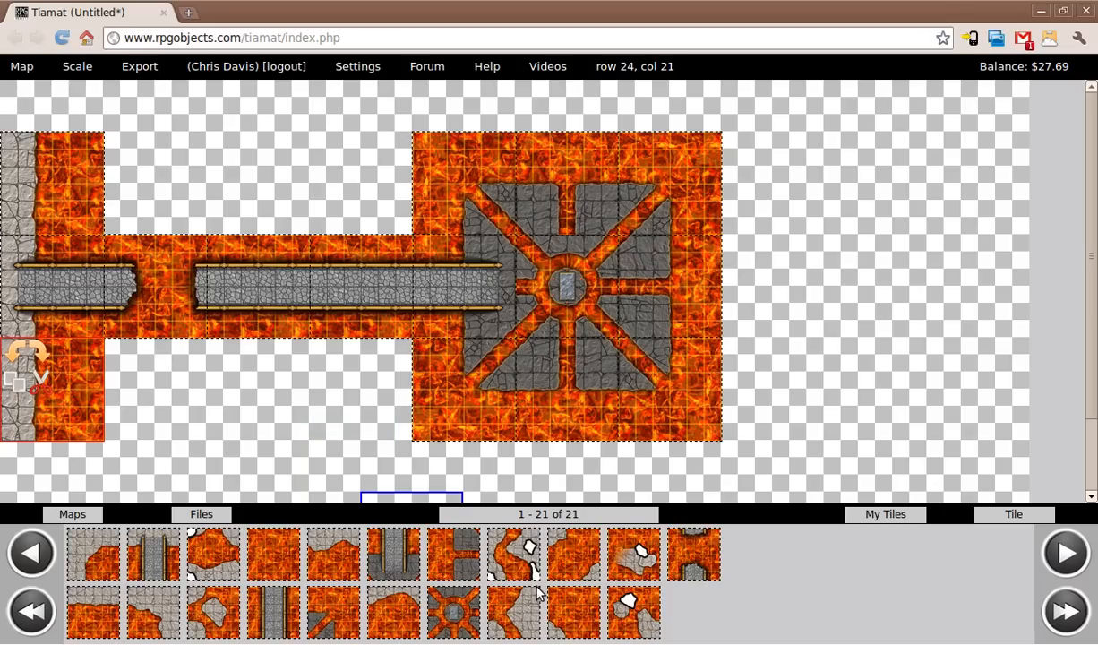
Step: Fill the gaps south and north of the bridge with six plain lava tiles, three on each side
{"action": "left_click", "coordinate": [276, 537]}
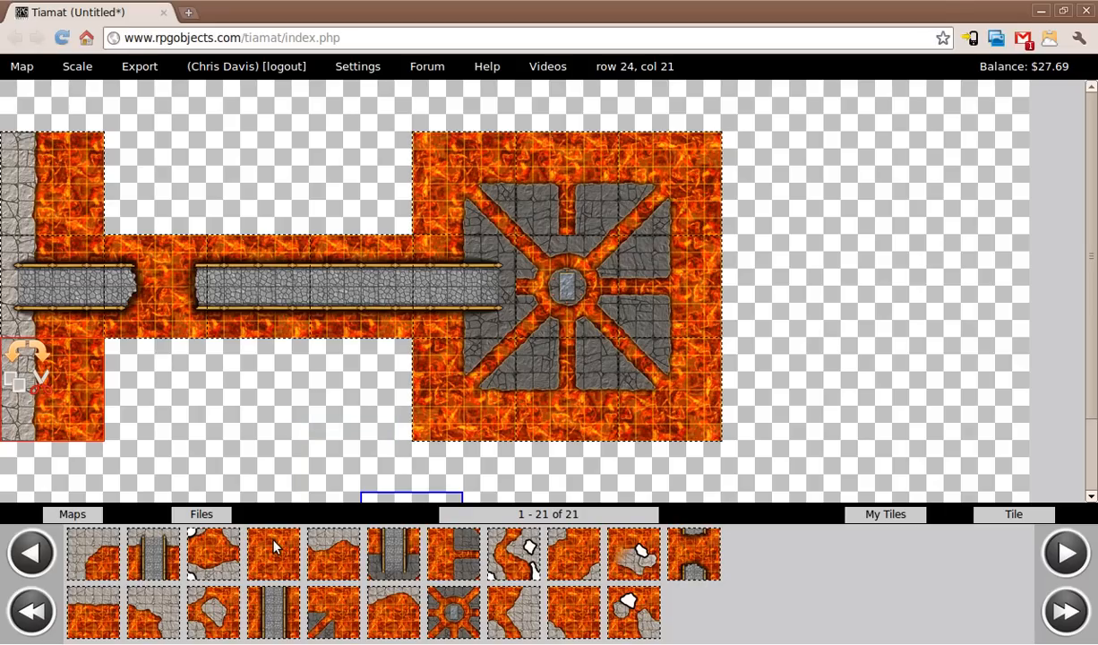
{"action": "left_click", "coordinate": [118, 348]}
{"action": "left_click", "coordinate": [221, 348]}
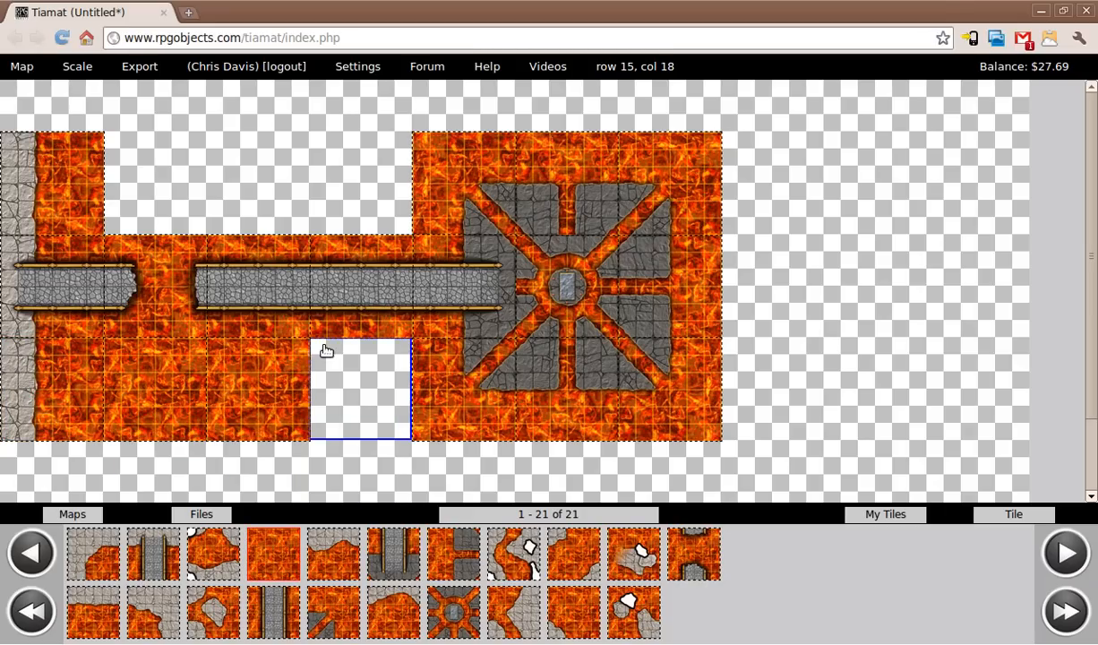
{"action": "left_click", "coordinate": [326, 350]}
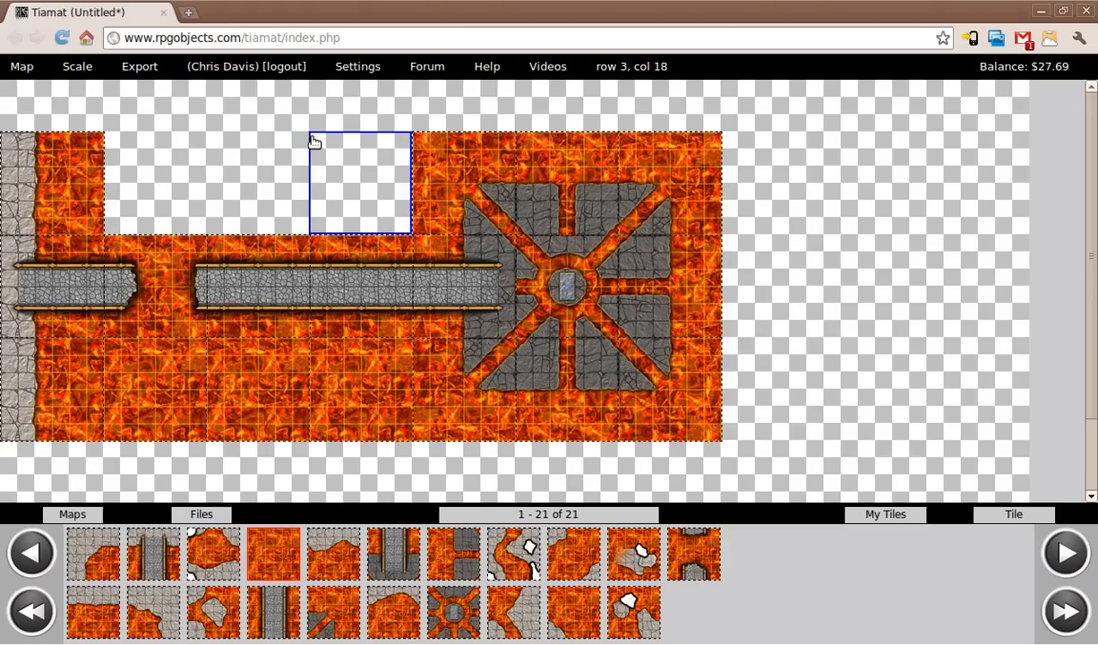
{"action": "left_click", "coordinate": [314, 141]}
{"action": "left_click", "coordinate": [215, 139]}
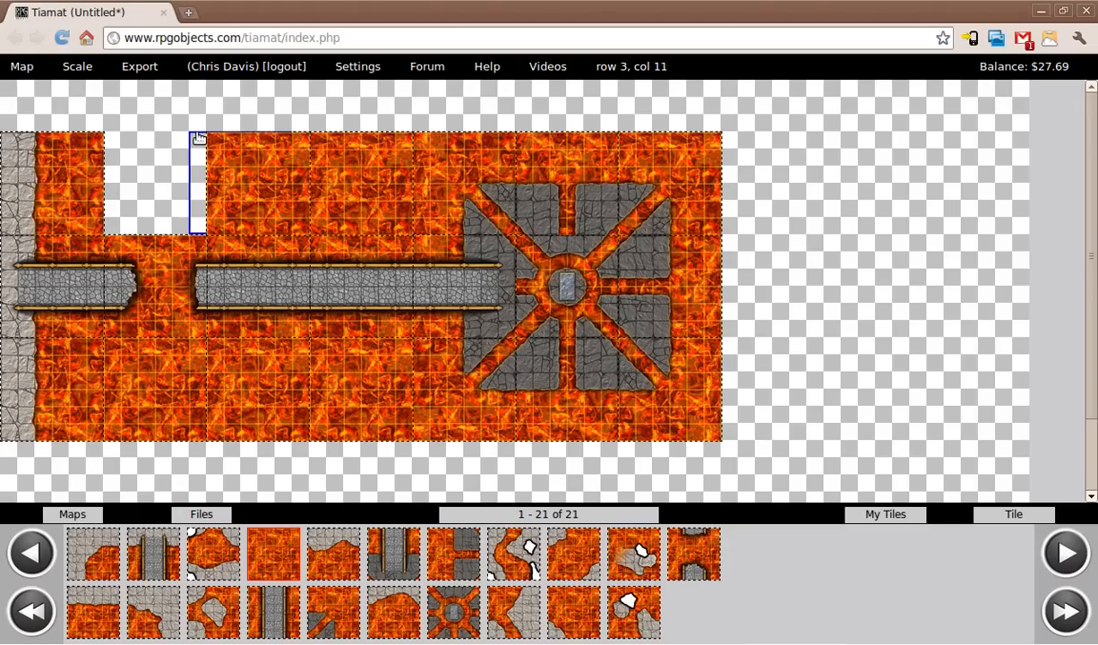
{"action": "left_click", "coordinate": [111, 143]}
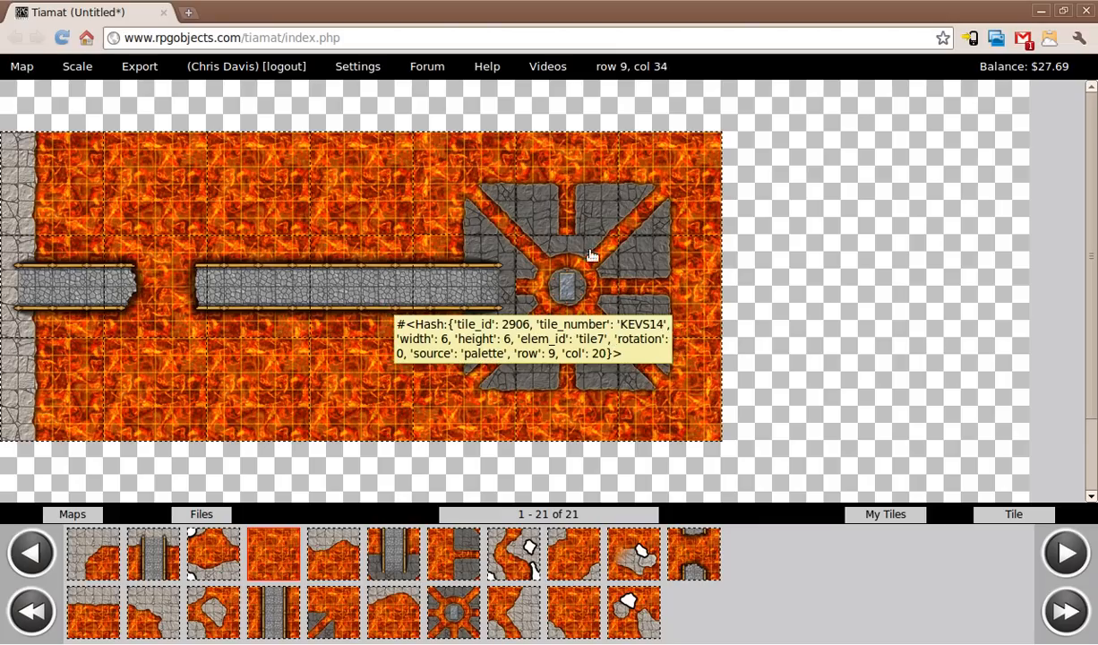
Step: Shrinkwrap the map to its placed tiles at 18 rows by 42 columns with a row offset of 3
{"action": "left_click", "coordinate": [74, 72]}
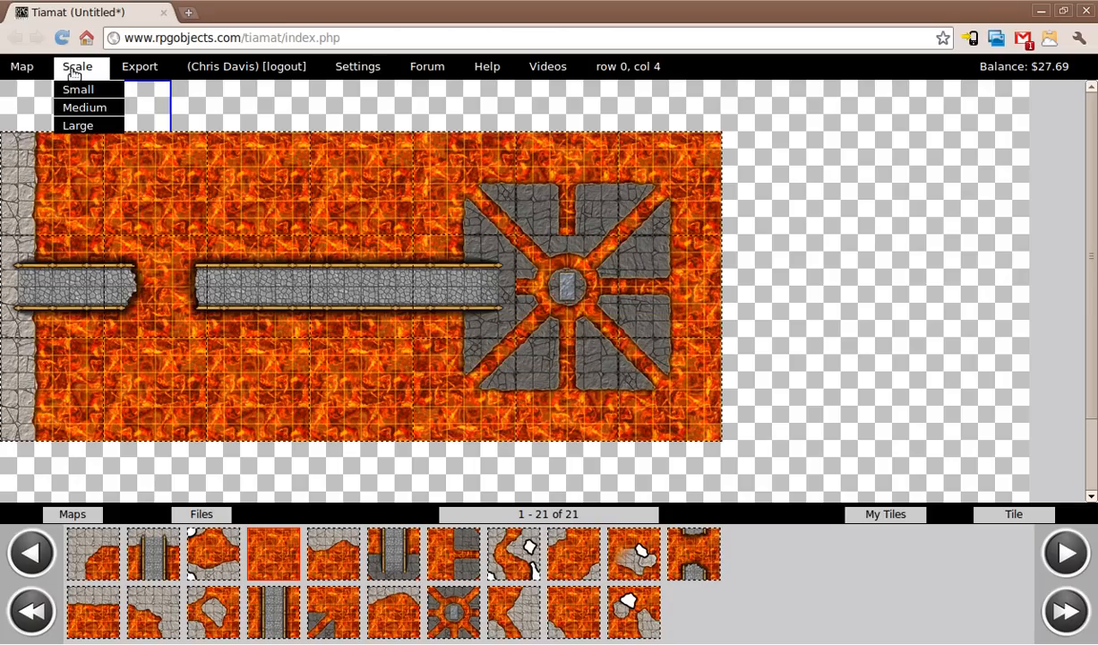
{"action": "left_click", "coordinate": [23, 68]}
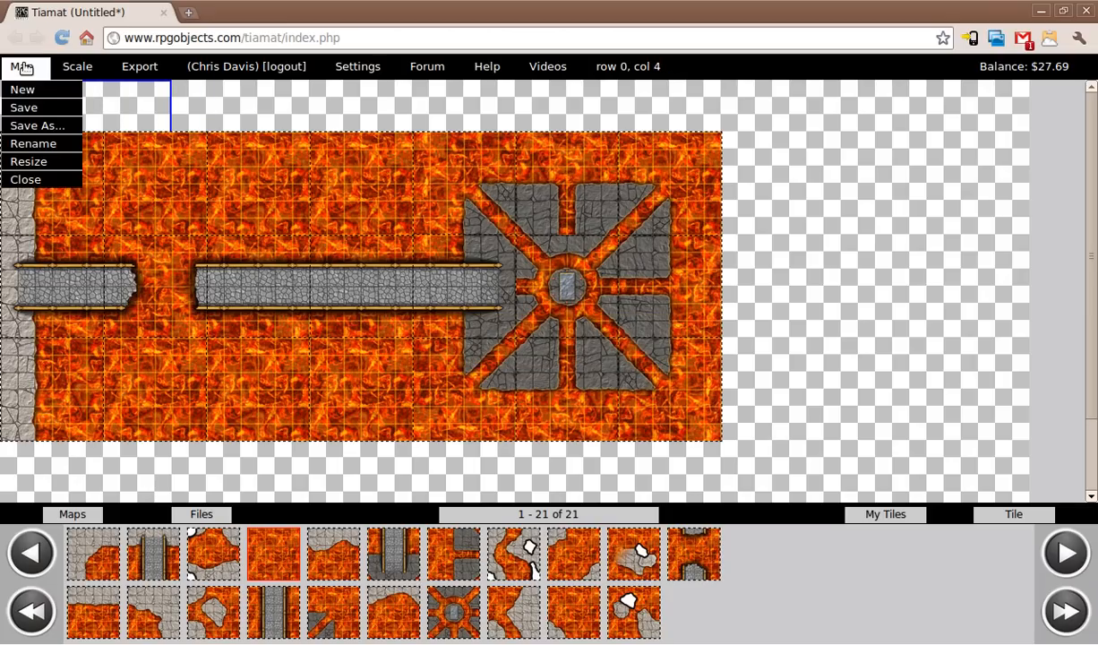
{"action": "left_click", "coordinate": [44, 164]}
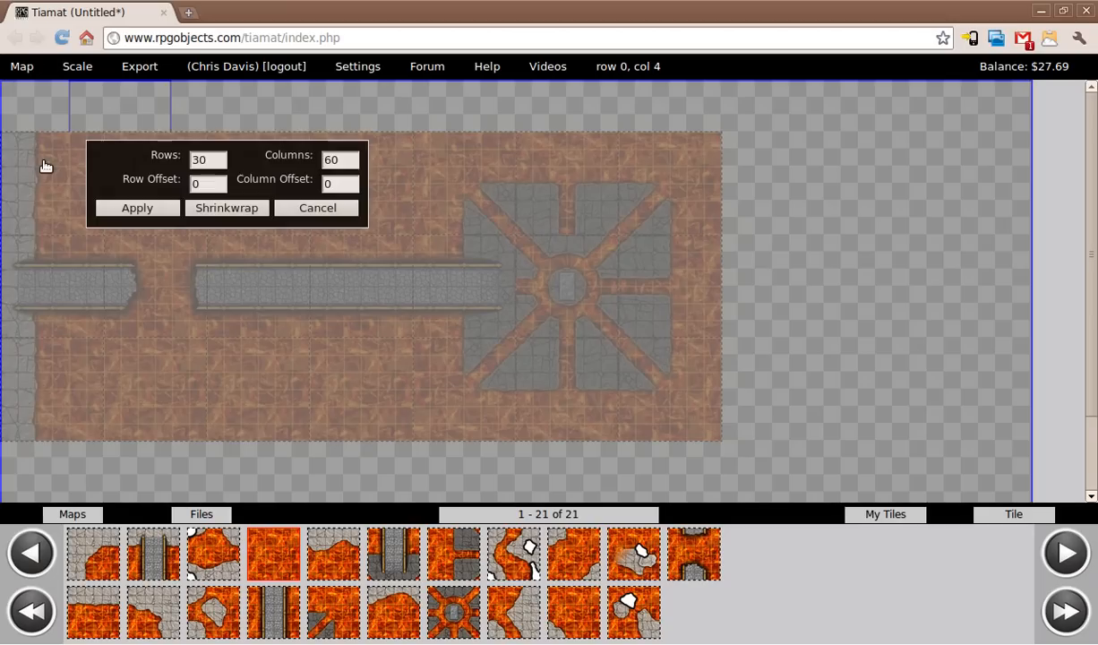
{"action": "left_click", "coordinate": [252, 219]}
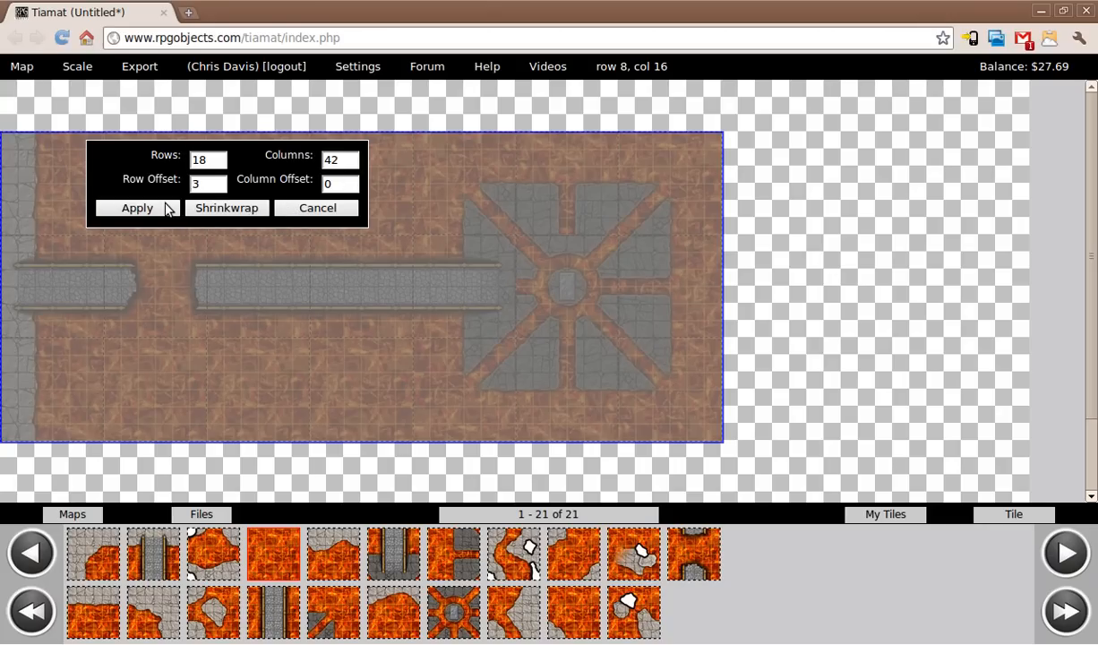
{"action": "left_click", "coordinate": [137, 208]}
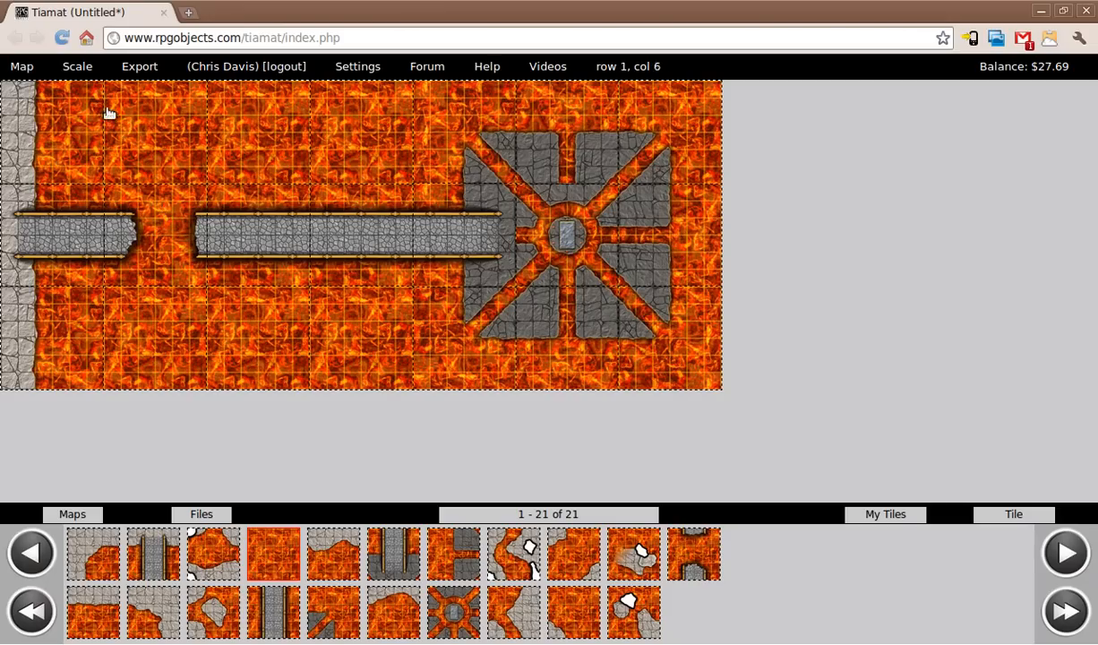
Step: Save the map under the name Volcano Temple
{"action": "left_click", "coordinate": [25, 68]}
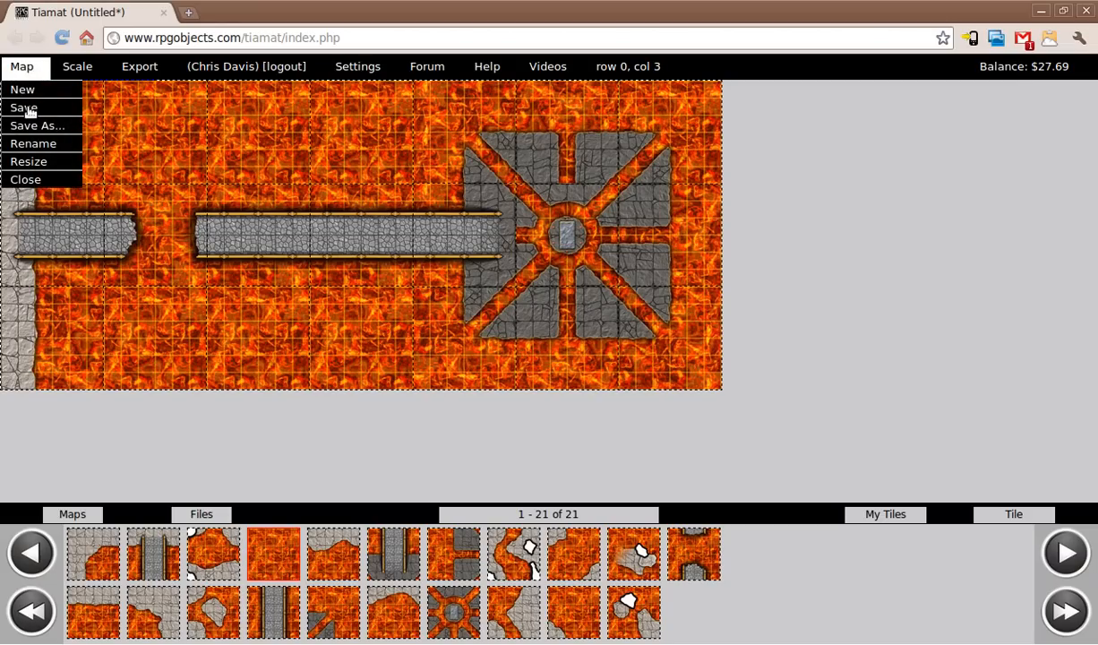
{"action": "left_click", "coordinate": [27, 109]}
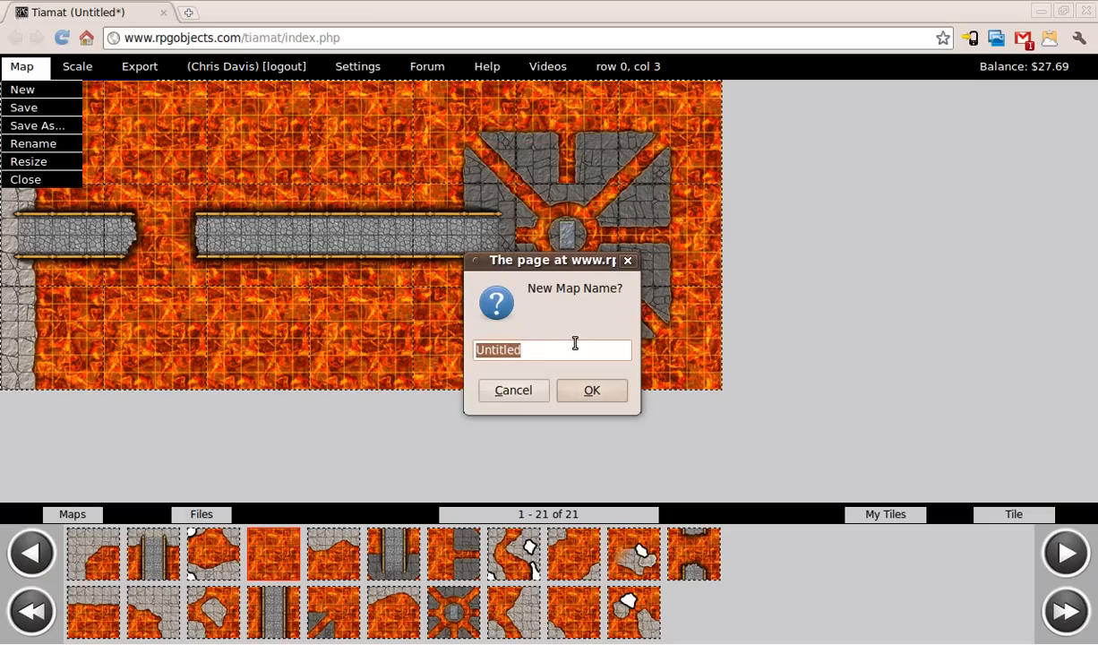
{"action": "type", "text": "V"}
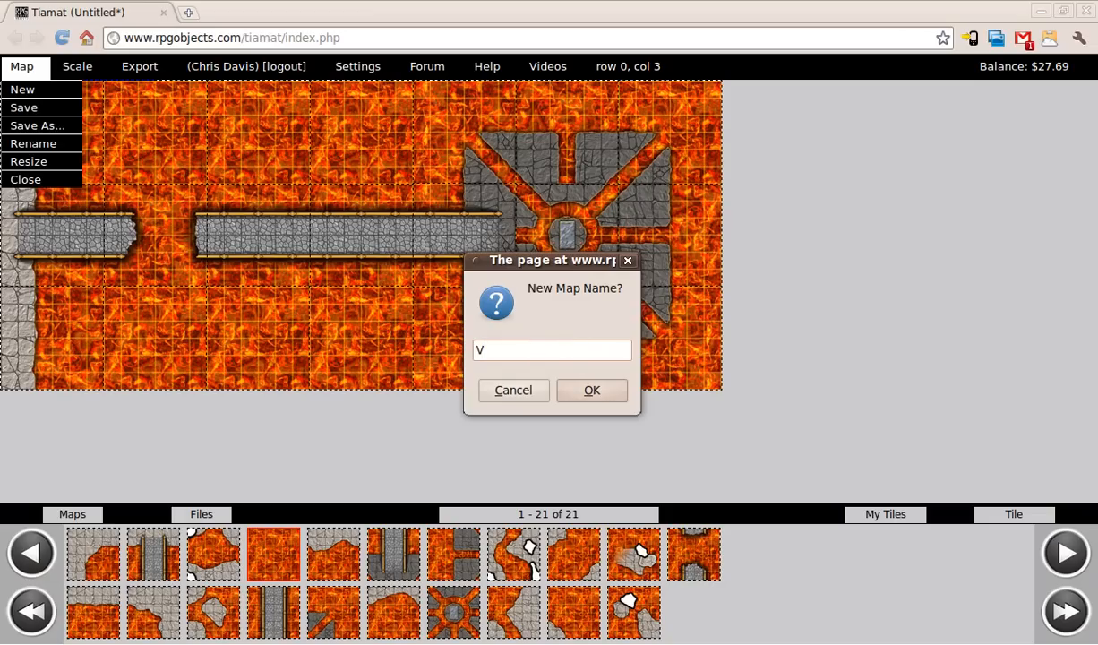
{"action": "type", "text": "olcano Temple"}
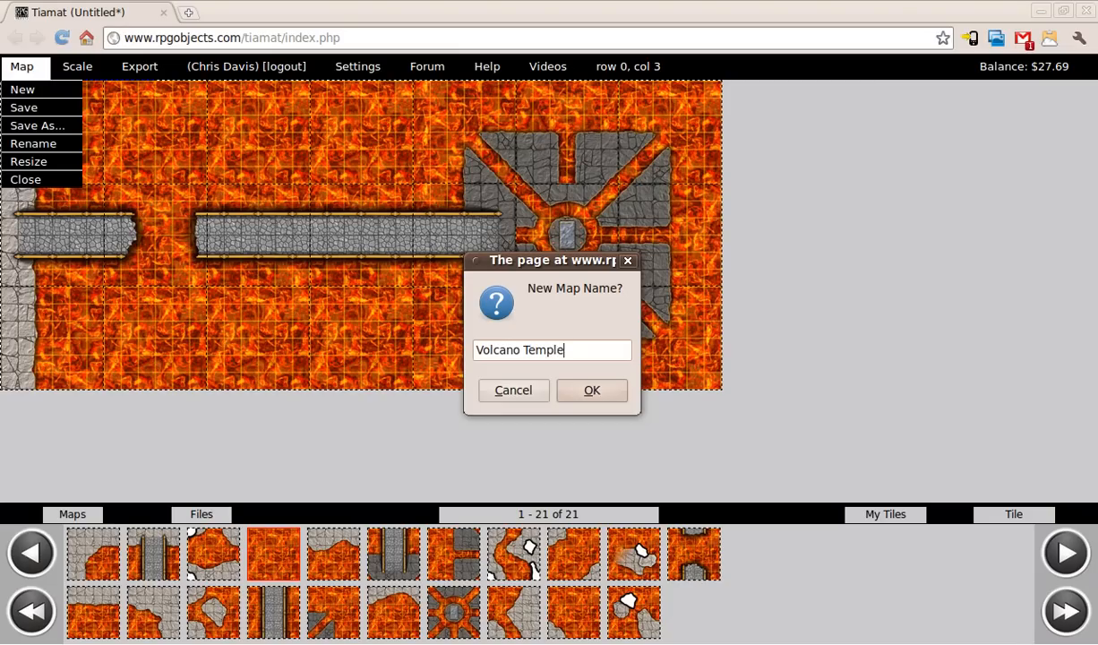
{"action": "left_click", "coordinate": [597, 394]}
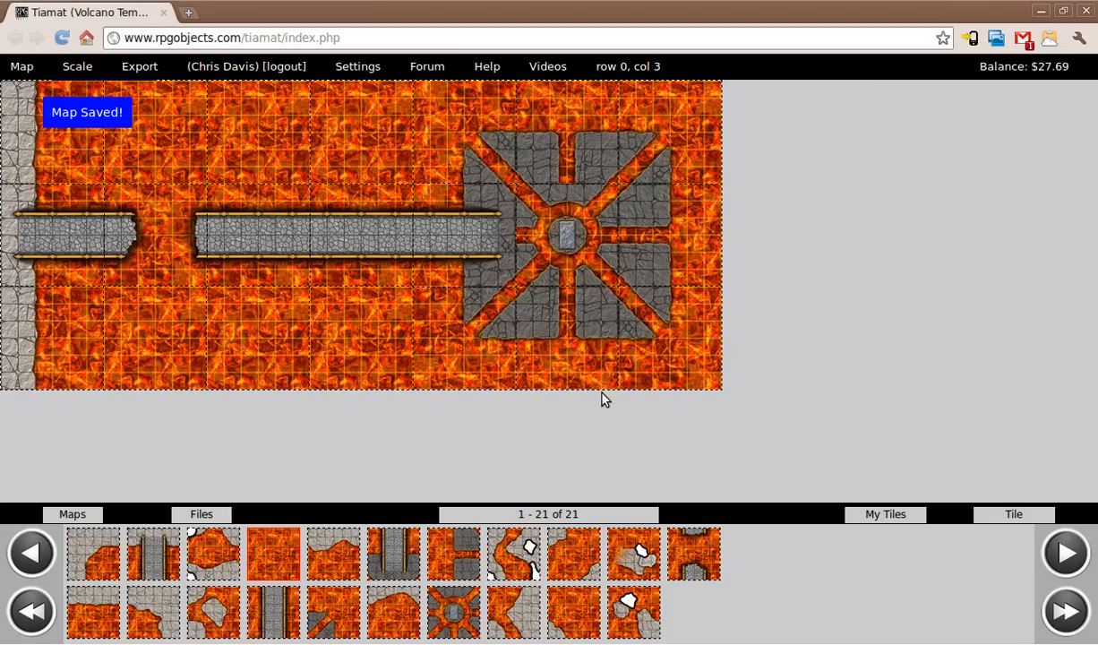
Step: Make the saved Volcano Temple map public in the list of saved maps
{"action": "left_click", "coordinate": [79, 518]}
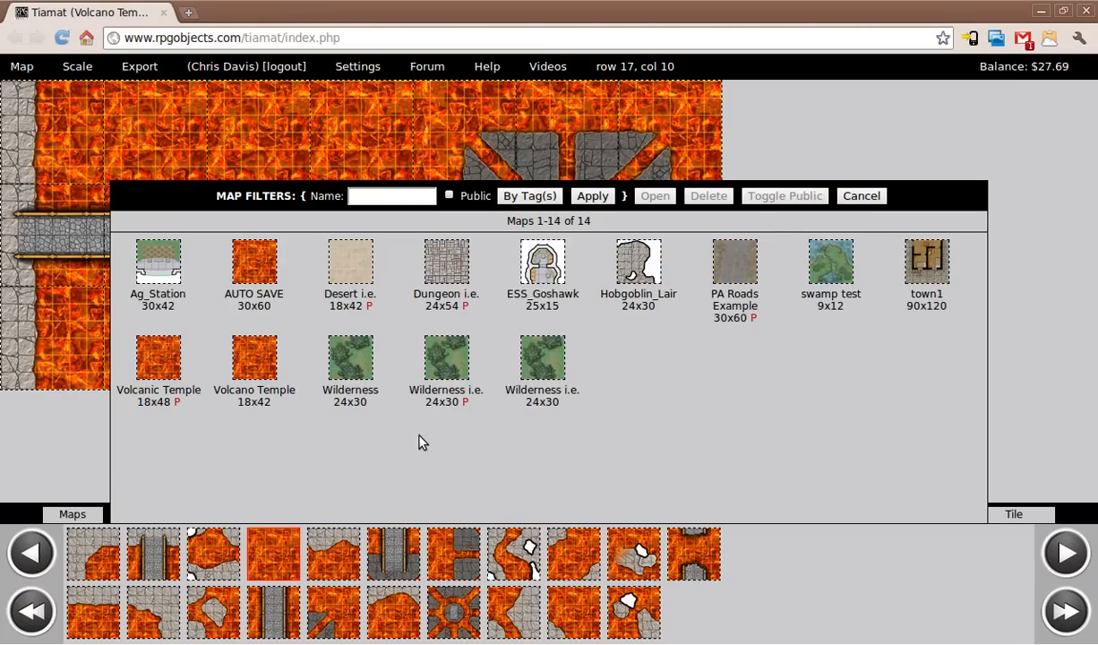
{"action": "left_click", "coordinate": [255, 367]}
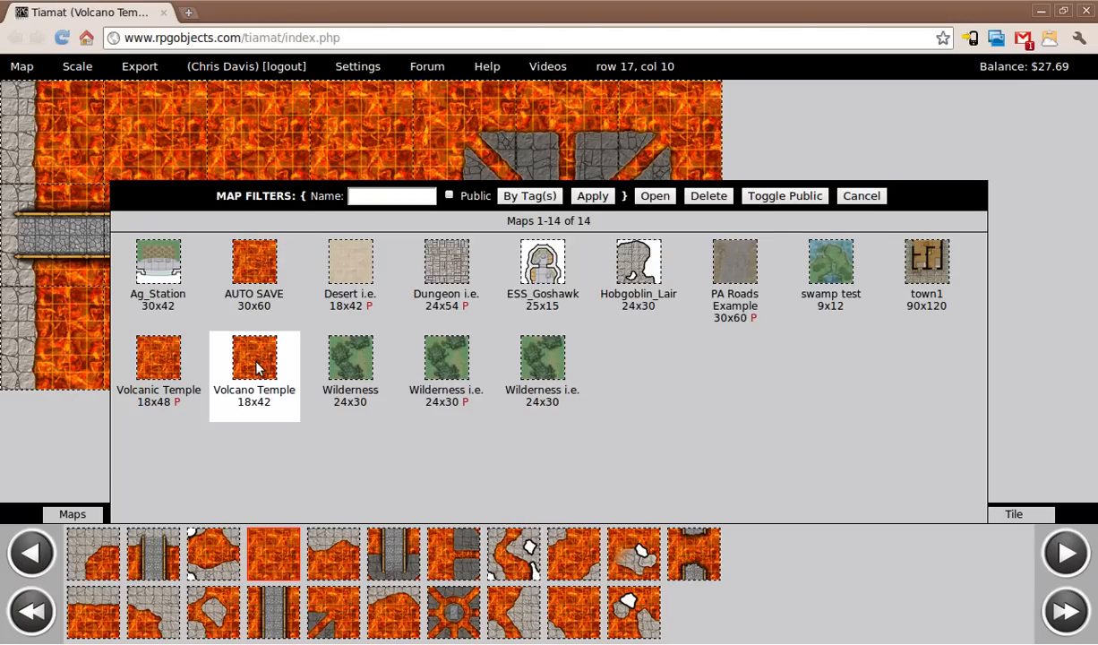
{"action": "left_click", "coordinate": [150, 373]}
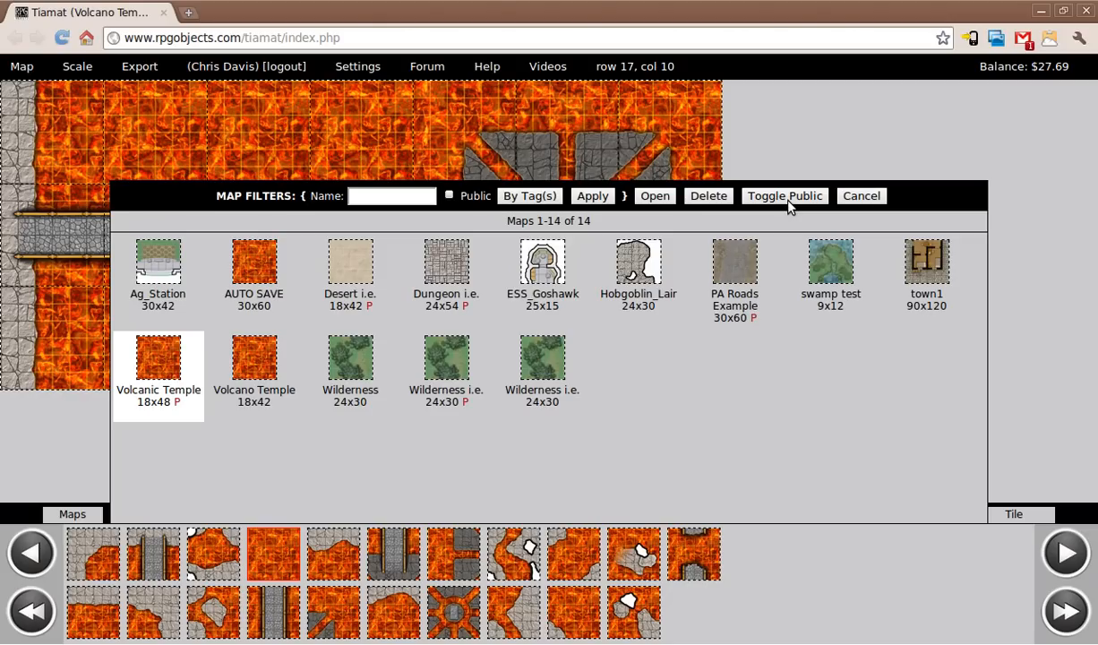
{"action": "left_click", "coordinate": [262, 371]}
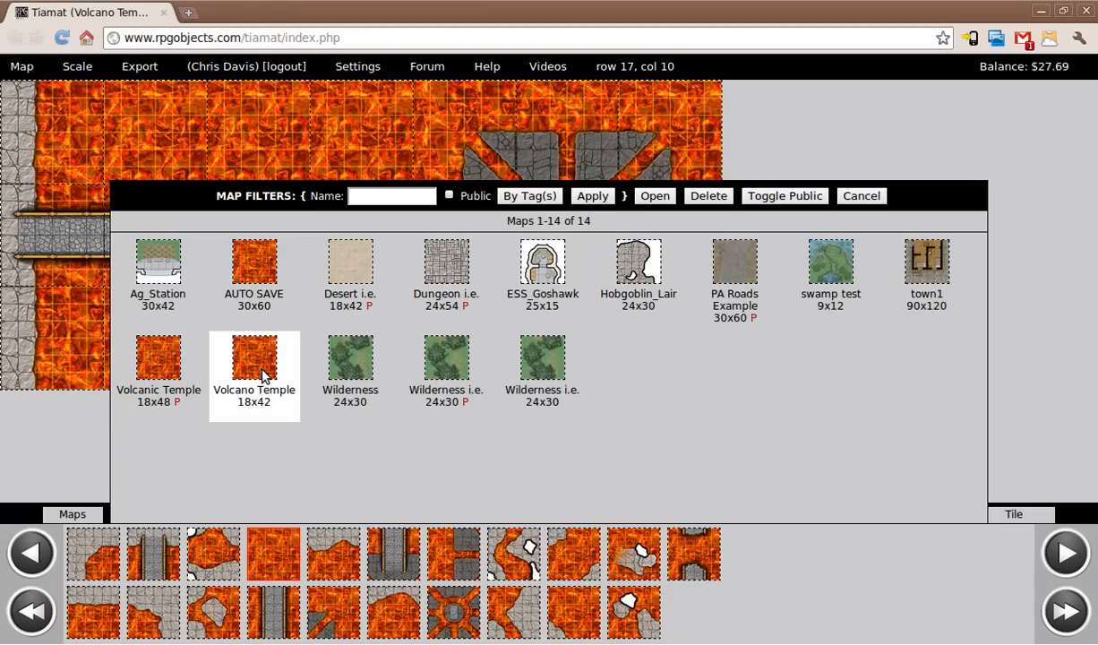
{"action": "left_click", "coordinate": [776, 201]}
{"action": "left_click", "coordinate": [594, 373]}
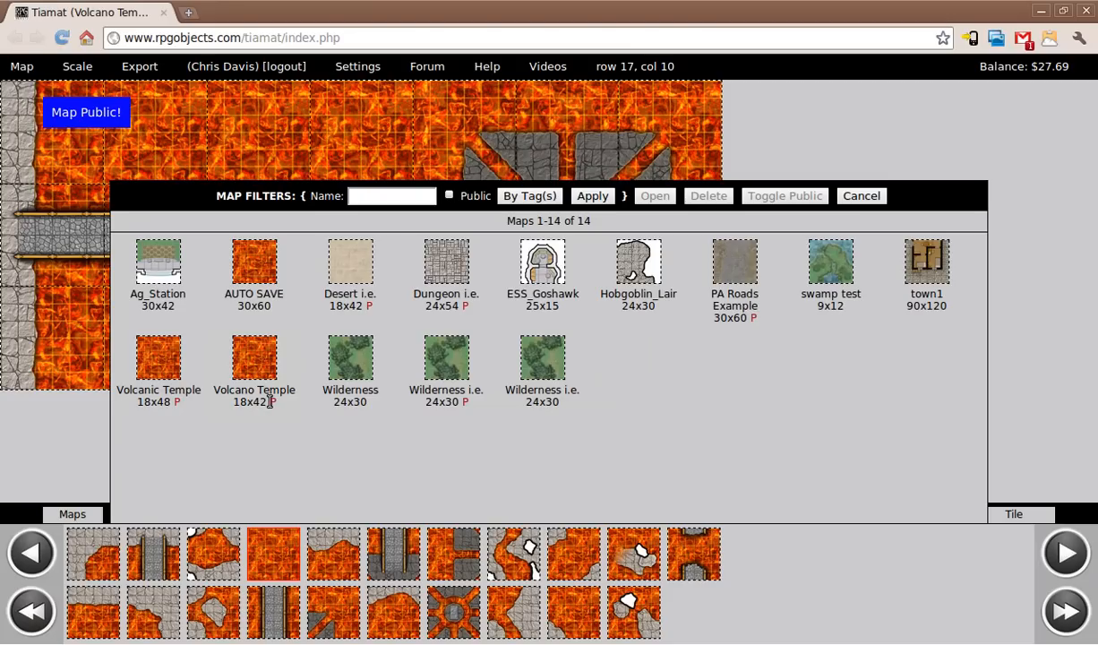
Step: Filter the map list to public maps and look through them, restore the unfiltered list and close it
{"action": "left_click", "coordinate": [449, 196]}
{"action": "left_click", "coordinate": [589, 196]}
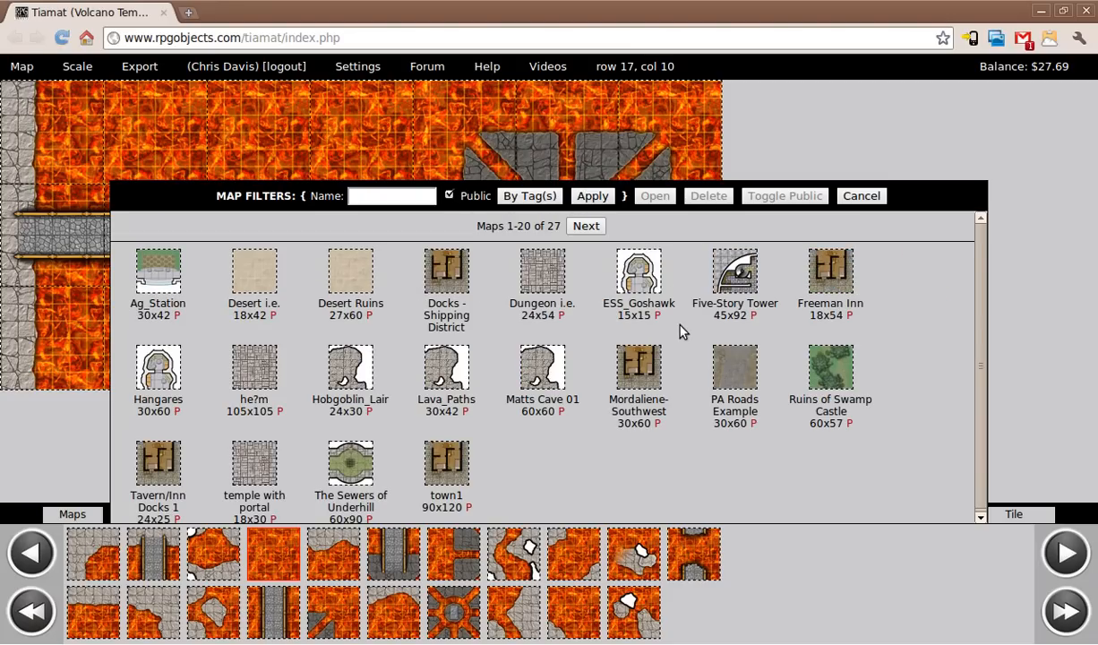
{"action": "scroll", "coordinate": [981, 237], "scroll_direction": "down", "scroll_amount": 1}
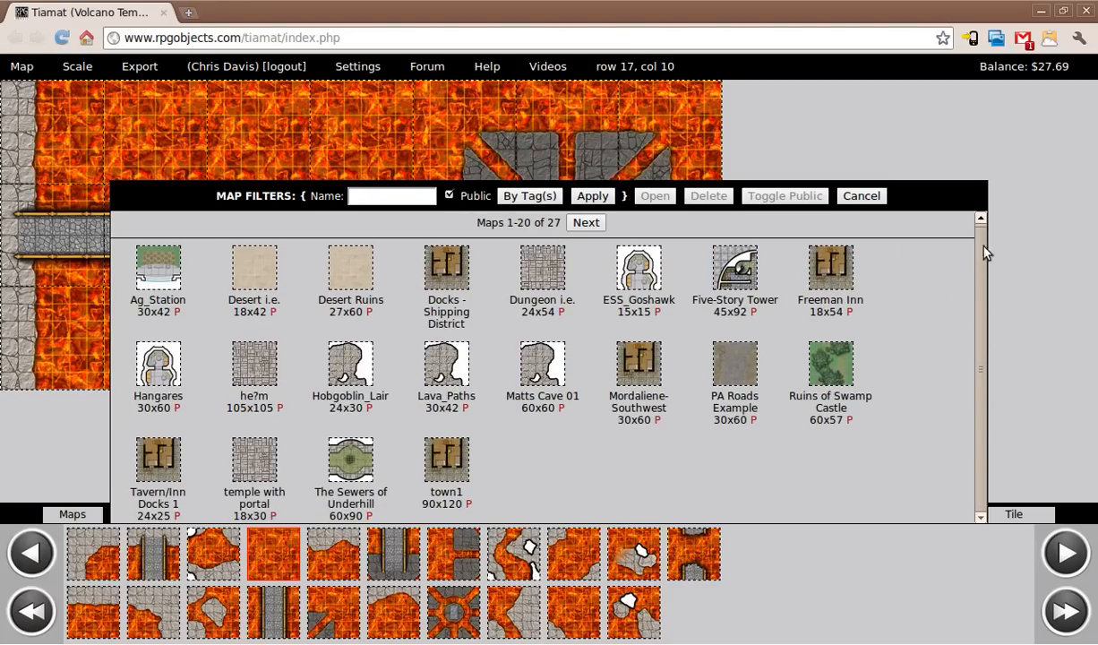
{"action": "scroll", "coordinate": [986, 265], "scroll_direction": "up", "scroll_amount": 1}
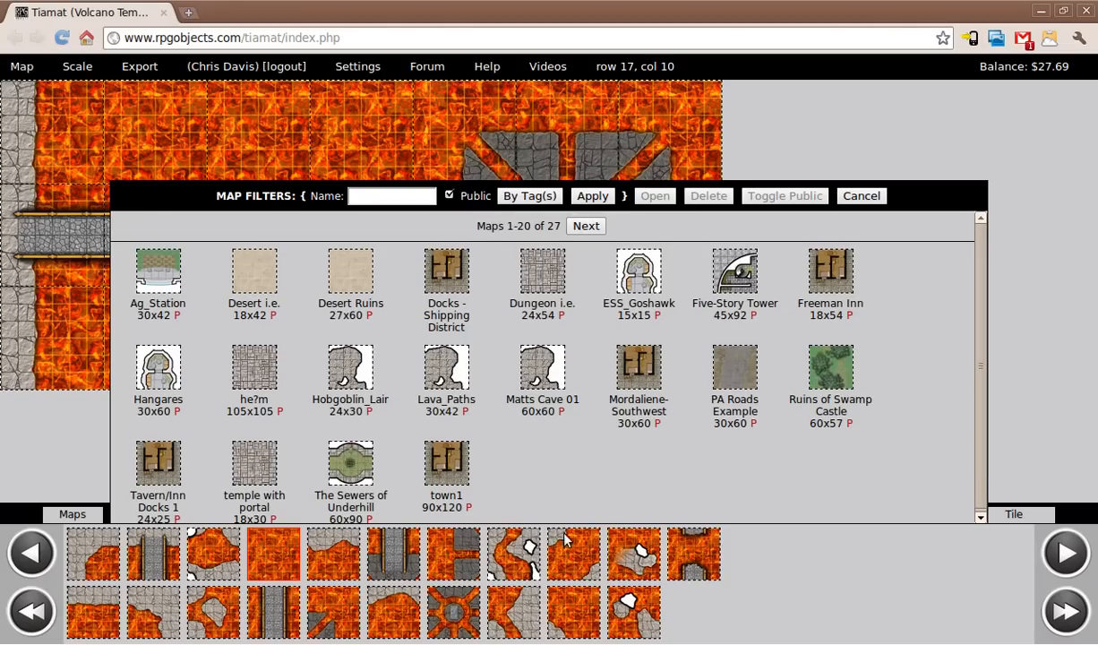
{"action": "left_click", "coordinate": [450, 196]}
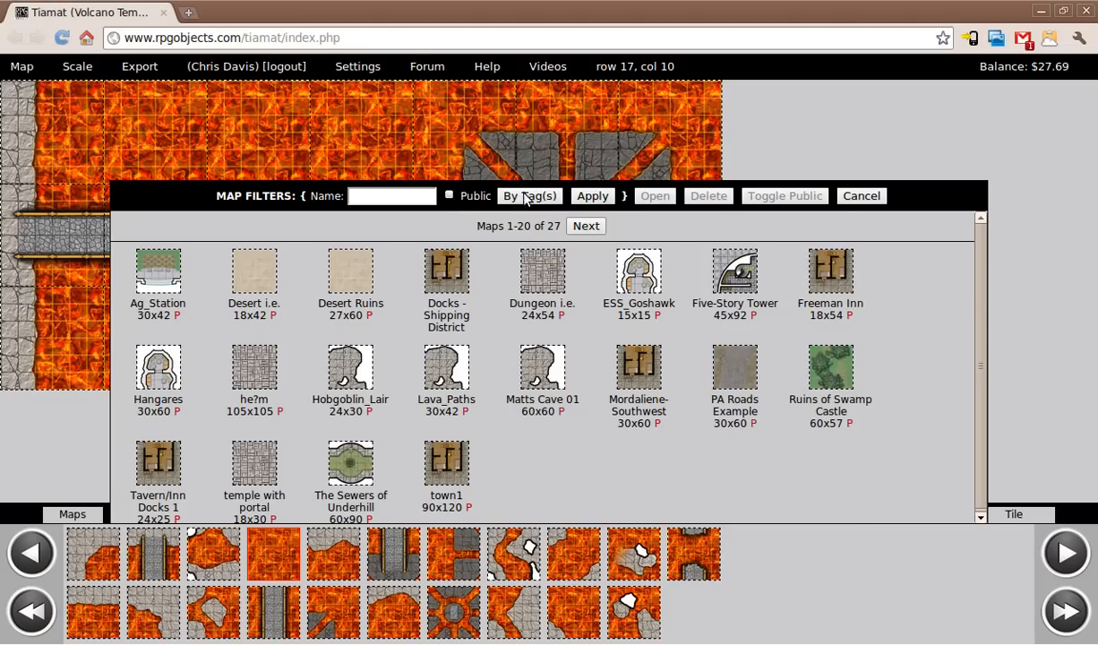
{"action": "left_click", "coordinate": [583, 199]}
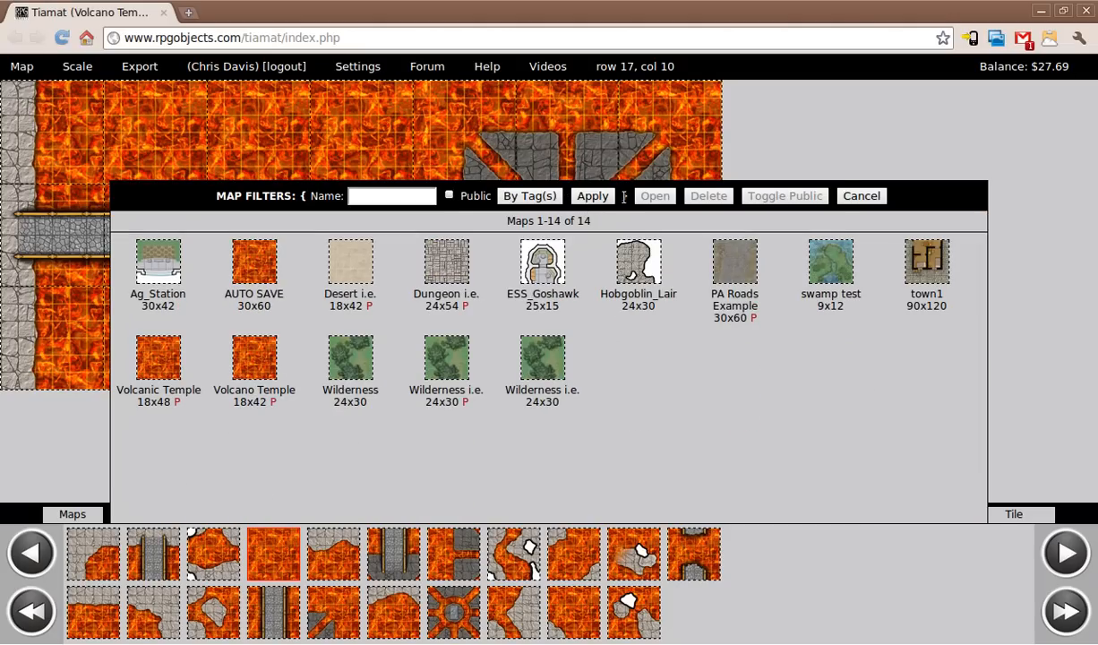
{"action": "left_click", "coordinate": [853, 196]}
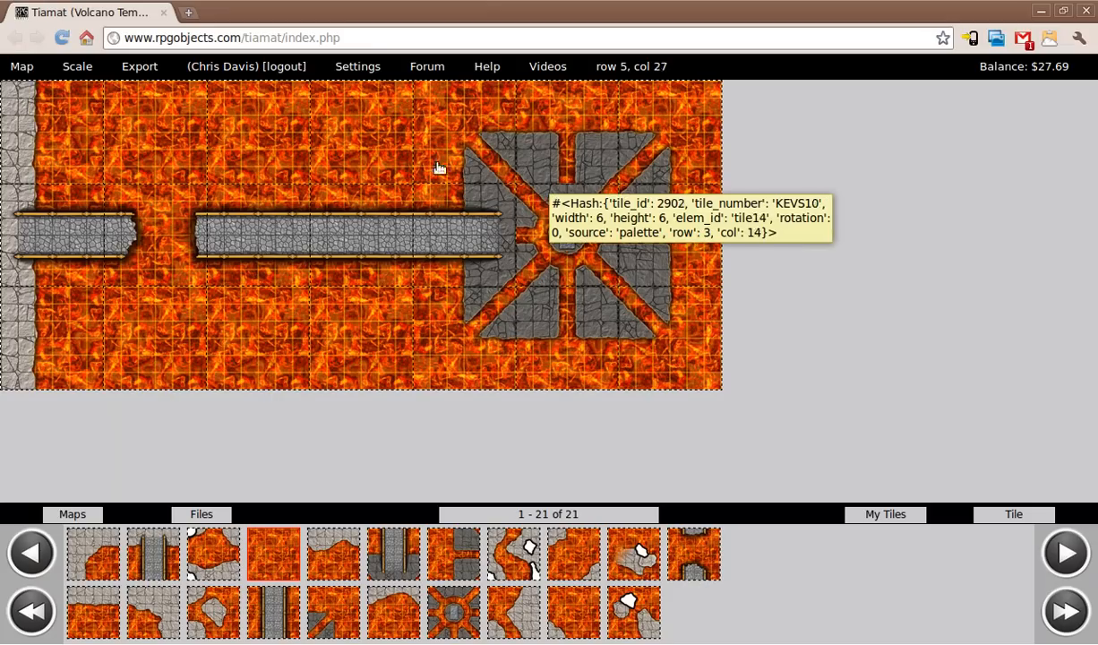
{"action": "left_click", "coordinate": [140, 68]}
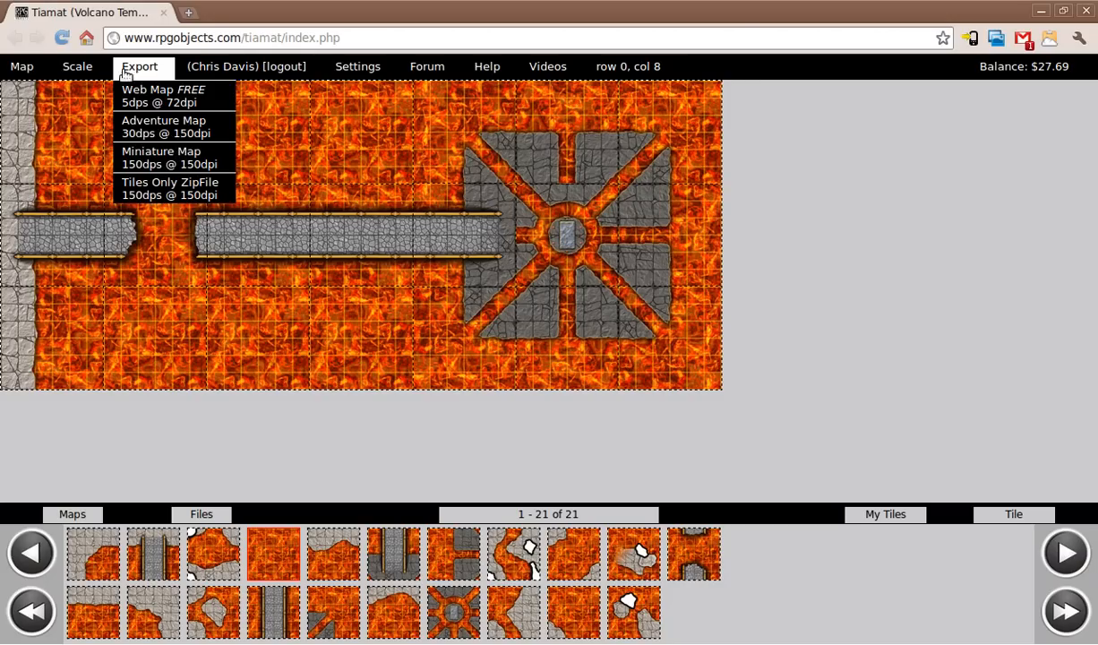
{"action": "left_click", "coordinate": [34, 70]}
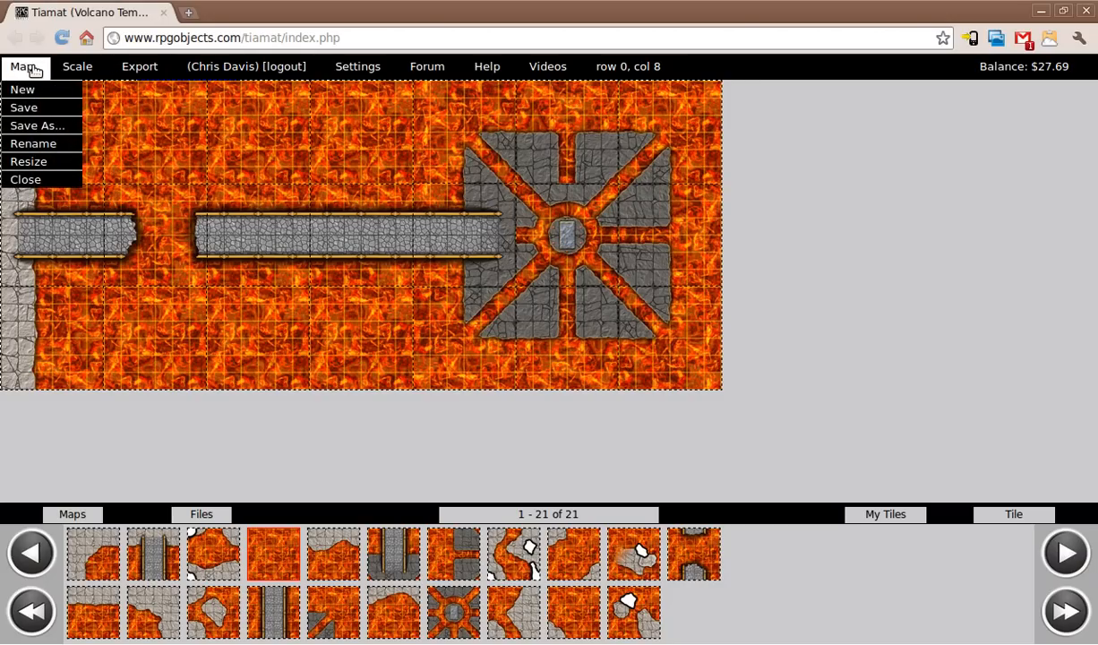